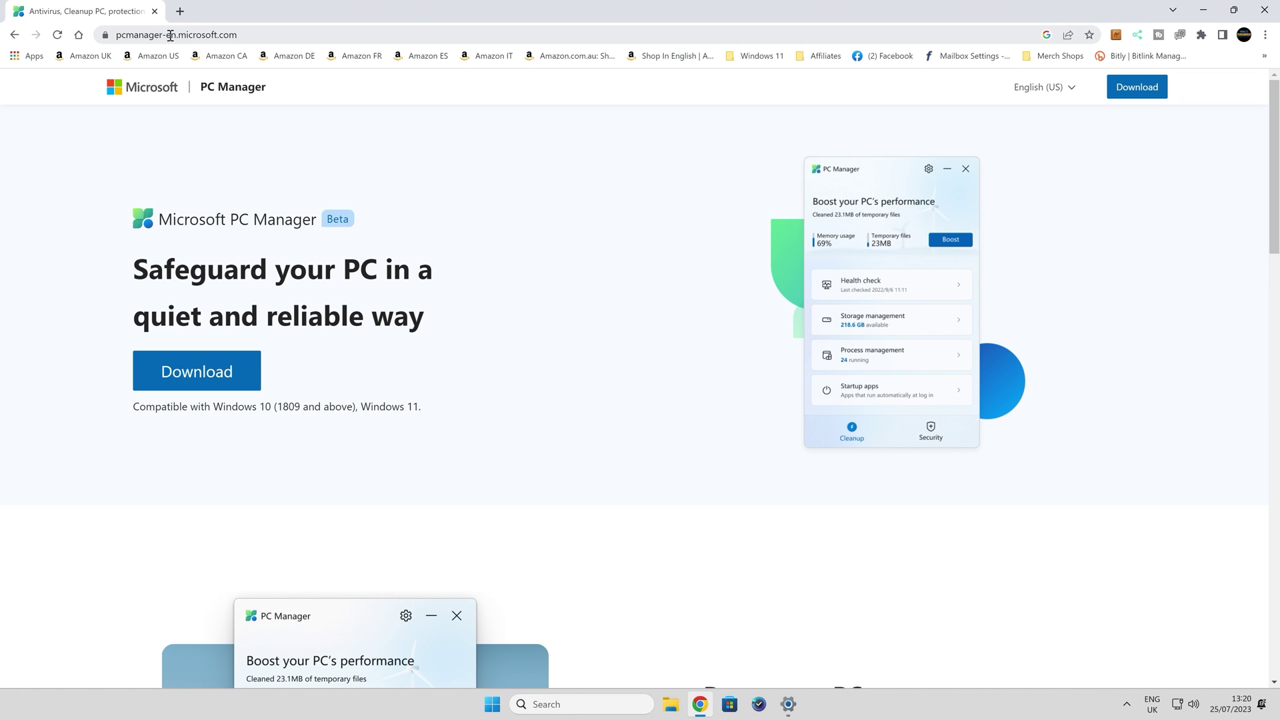
Download MSPCManagerSetup from pcmanager-en.microsoft.com in Chrome and save it to the Desktop.
left_click(1129, 88)
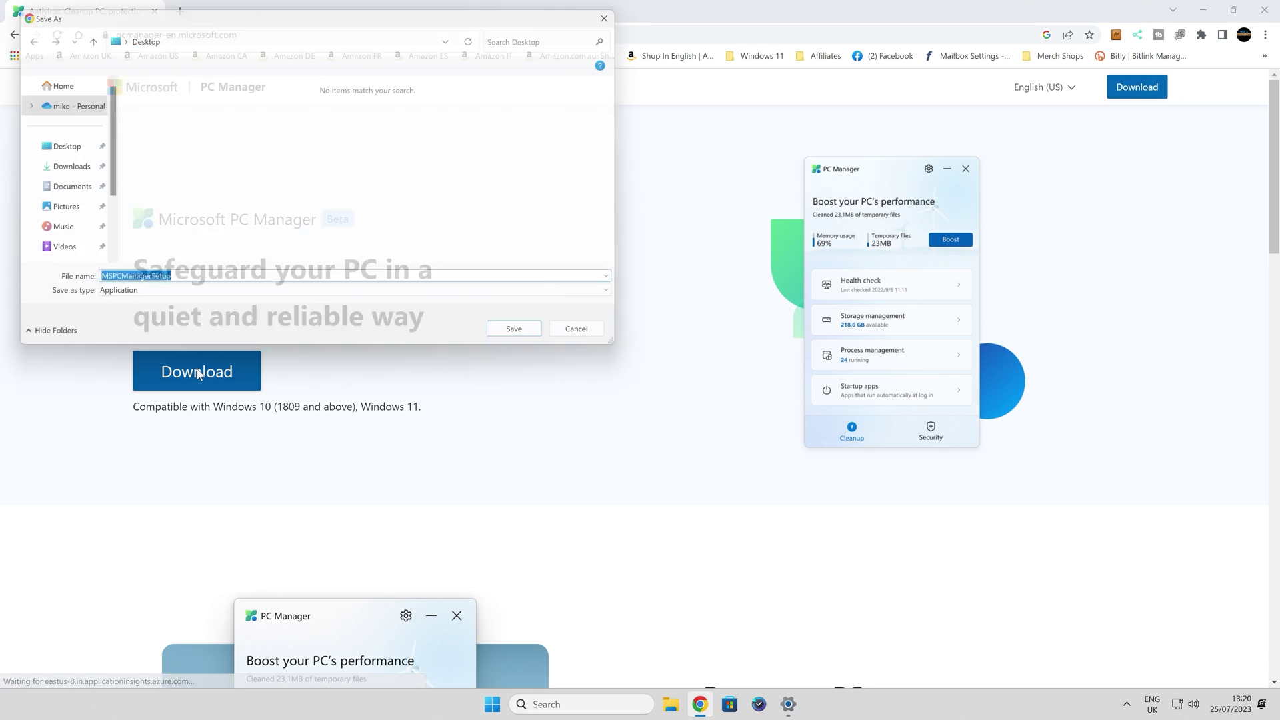
left_click(514, 338)
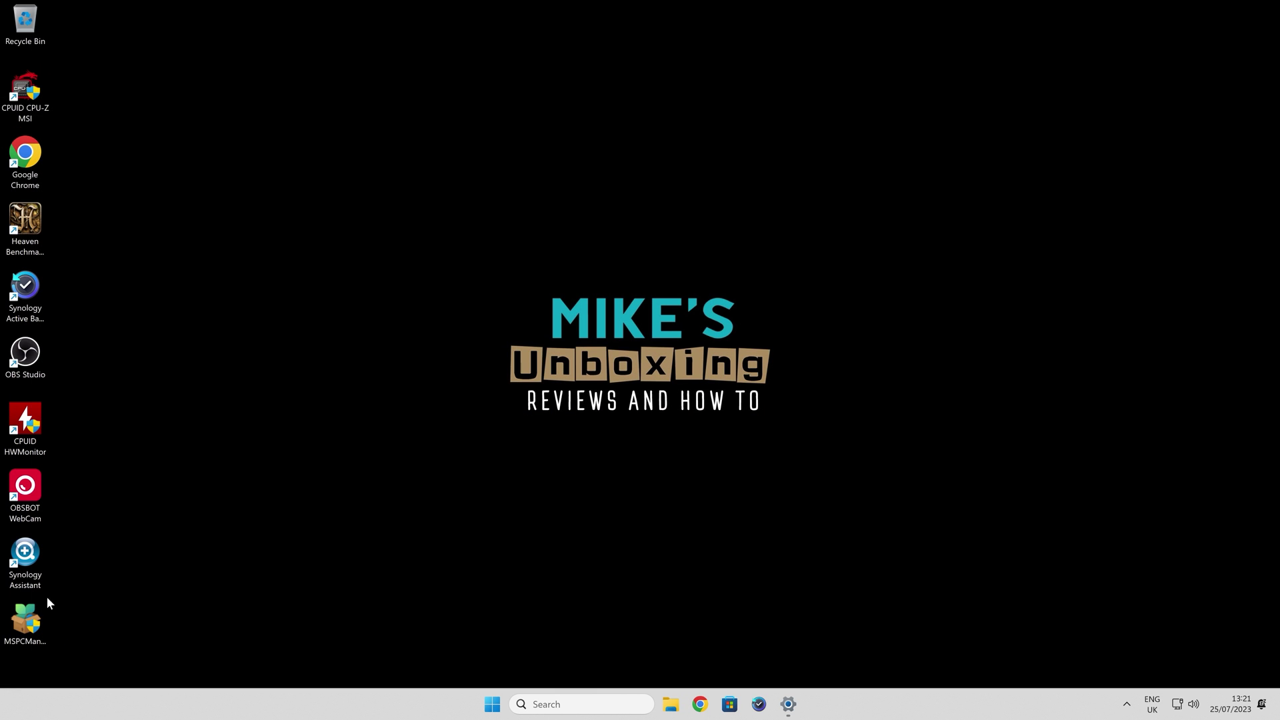
Inspect the Properties of the MSPCManagerSetup file on the Desktop, then close them.
right_click(37, 626)
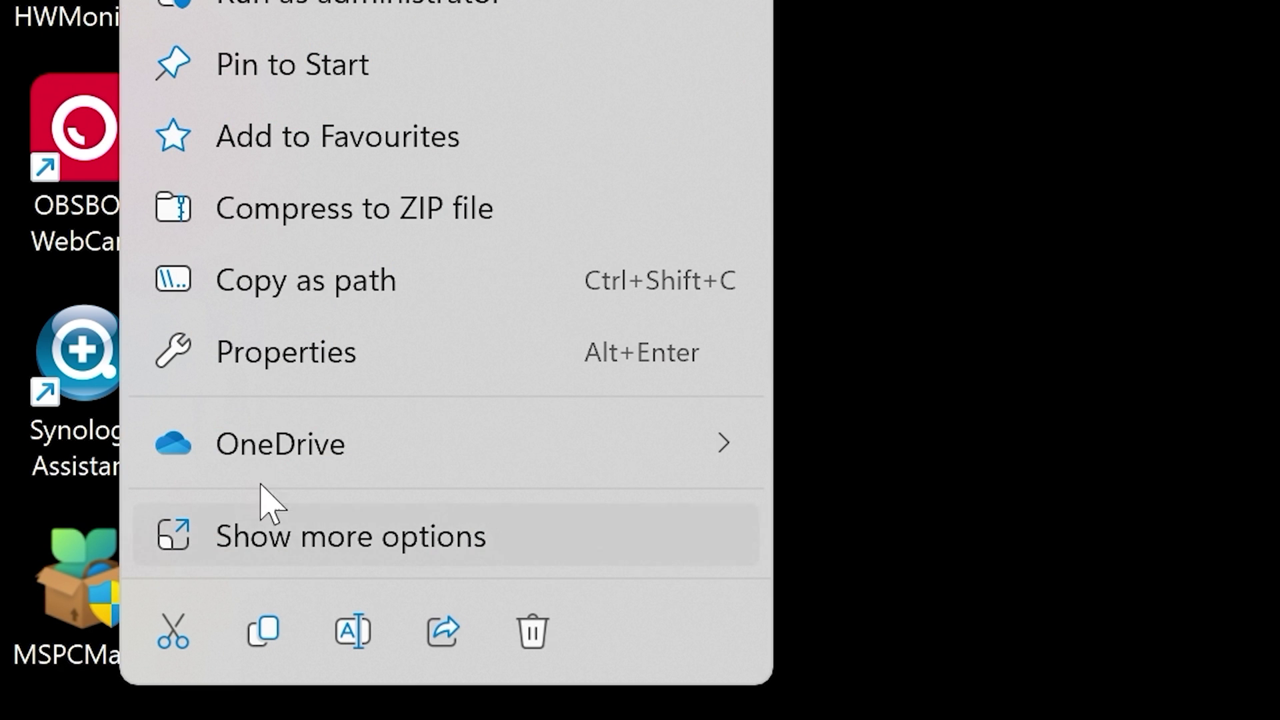
left_click(279, 352)
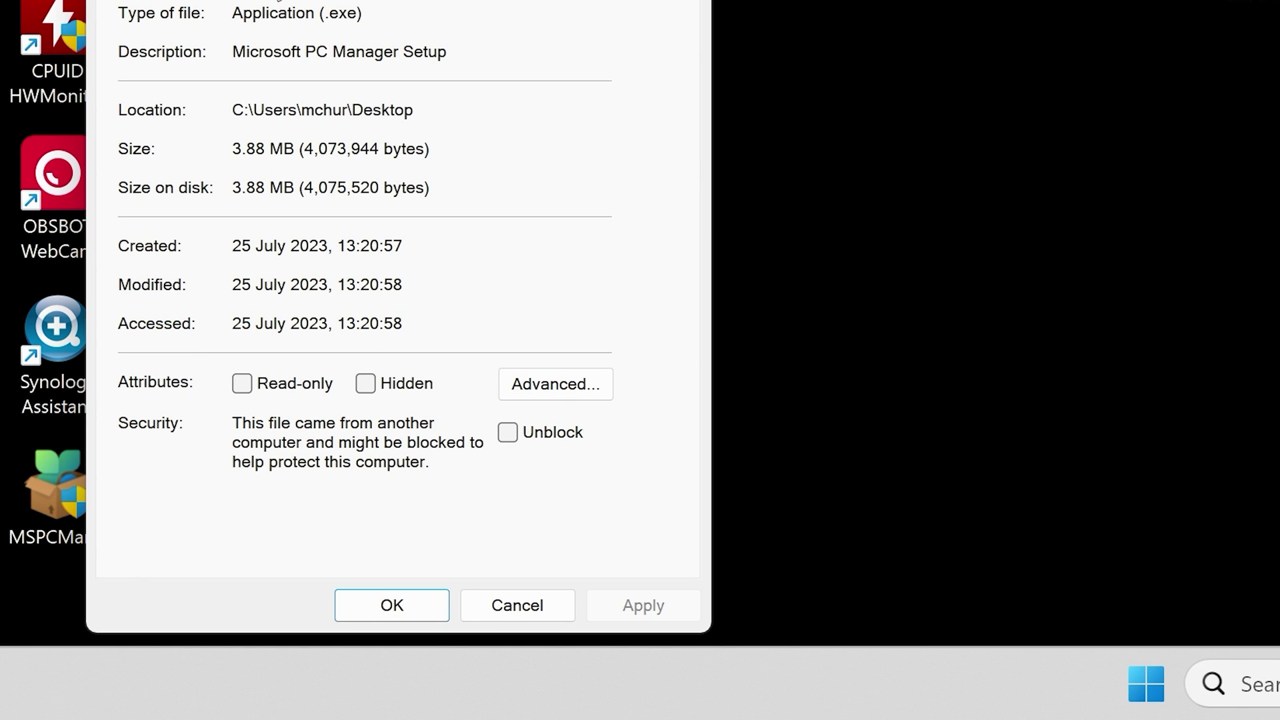
left_click(294, 325)
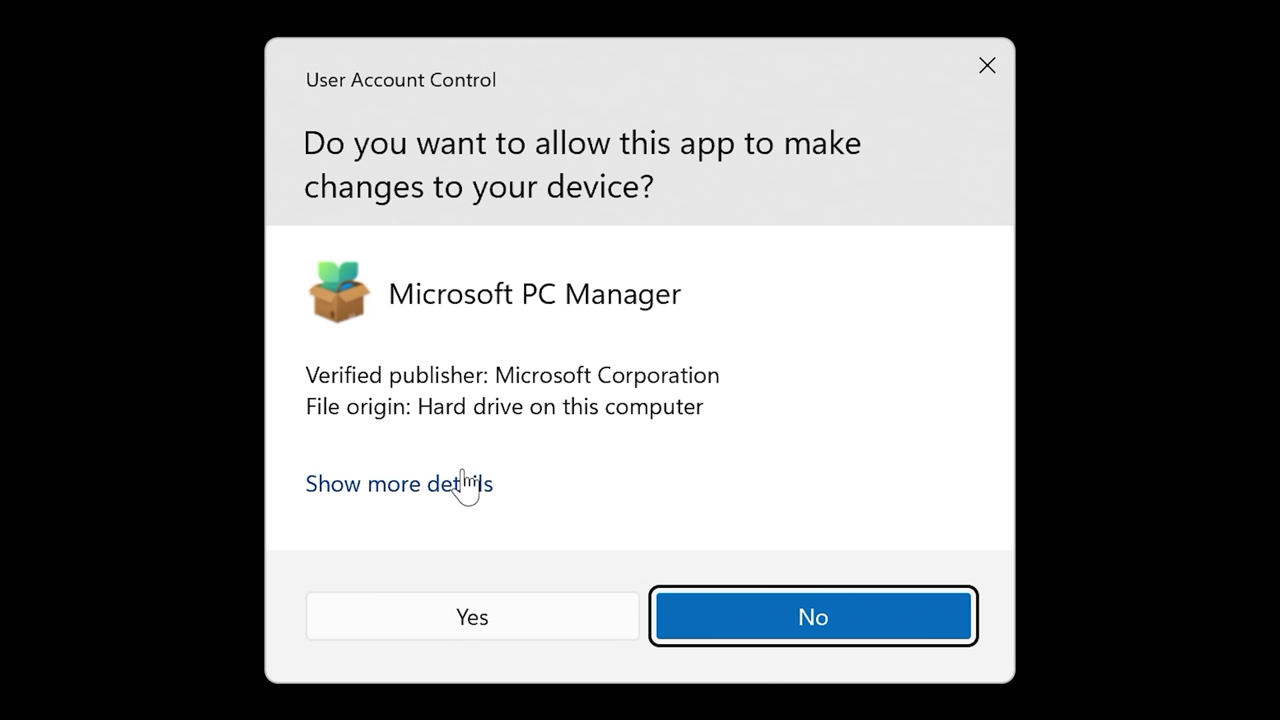
Approve the UAC prompt, accept the licence and privacy agreements, and install Microsoft PC Manager.
left_click(451, 623)
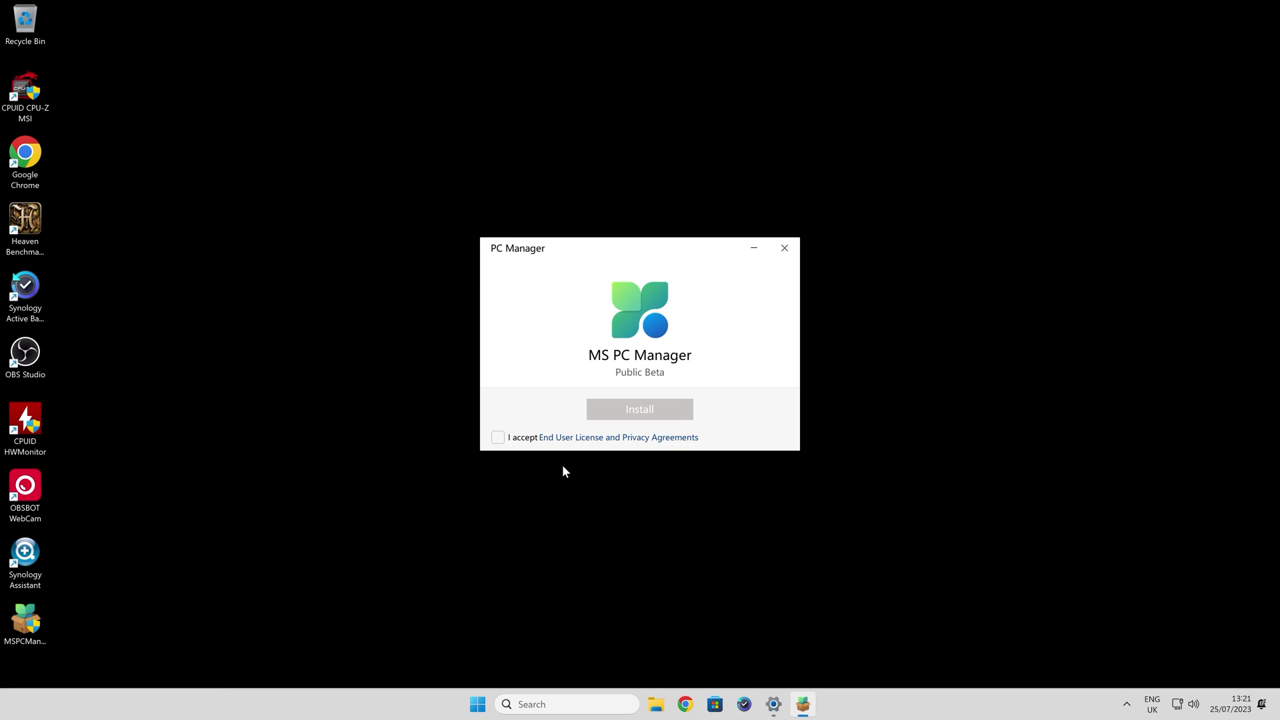
left_click(498, 438)
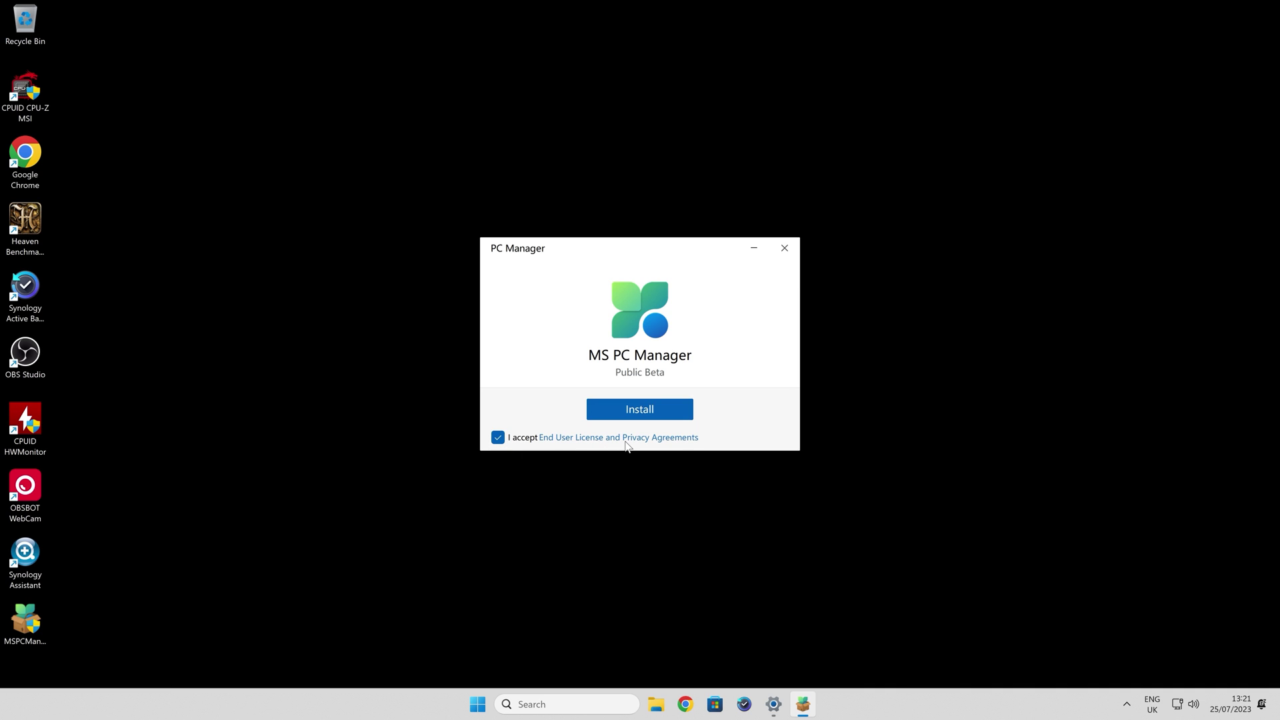
left_click(634, 409)
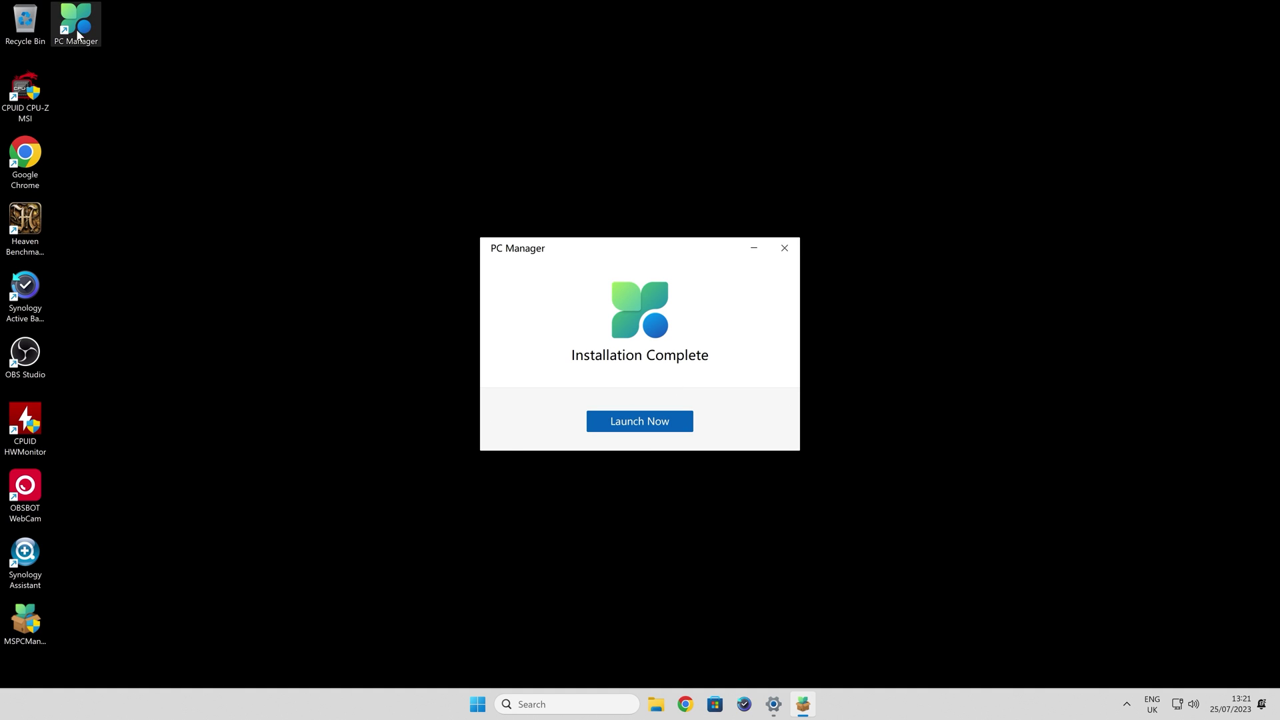
left_click(1126, 704)
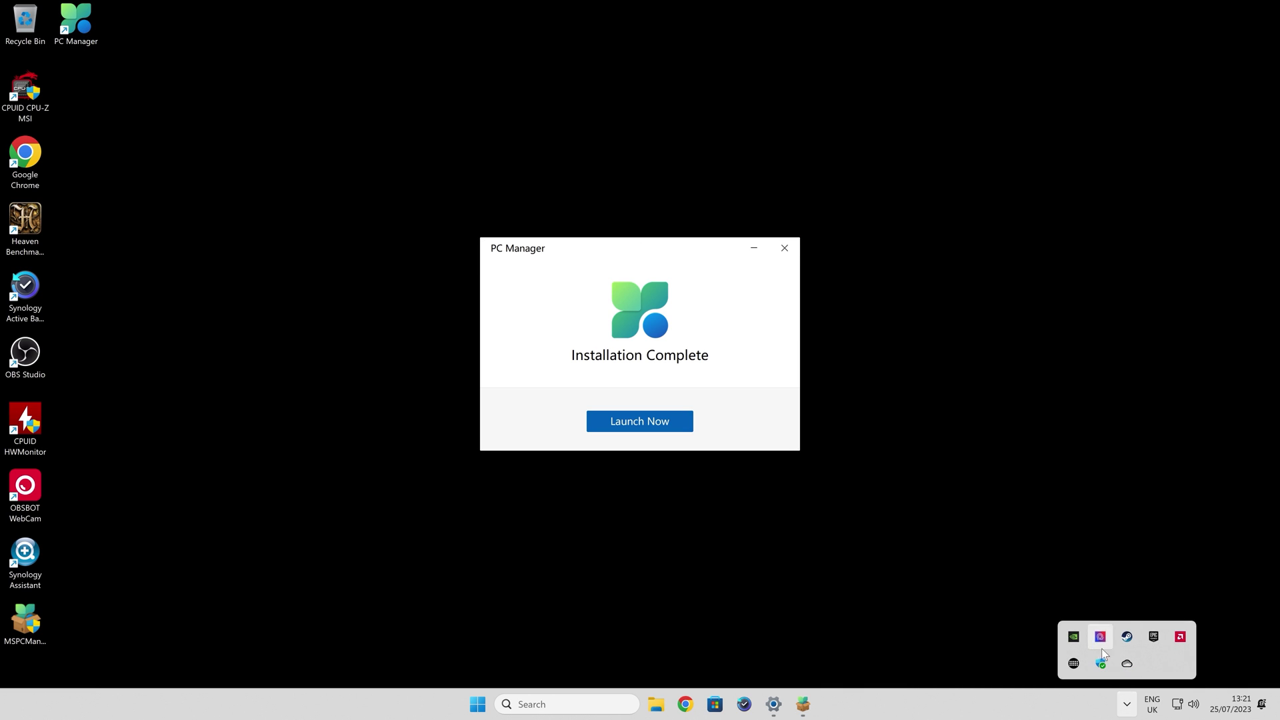
Launch PC Manager, close its window, then reopen it from the hidden tray icons.
left_click(666, 423)
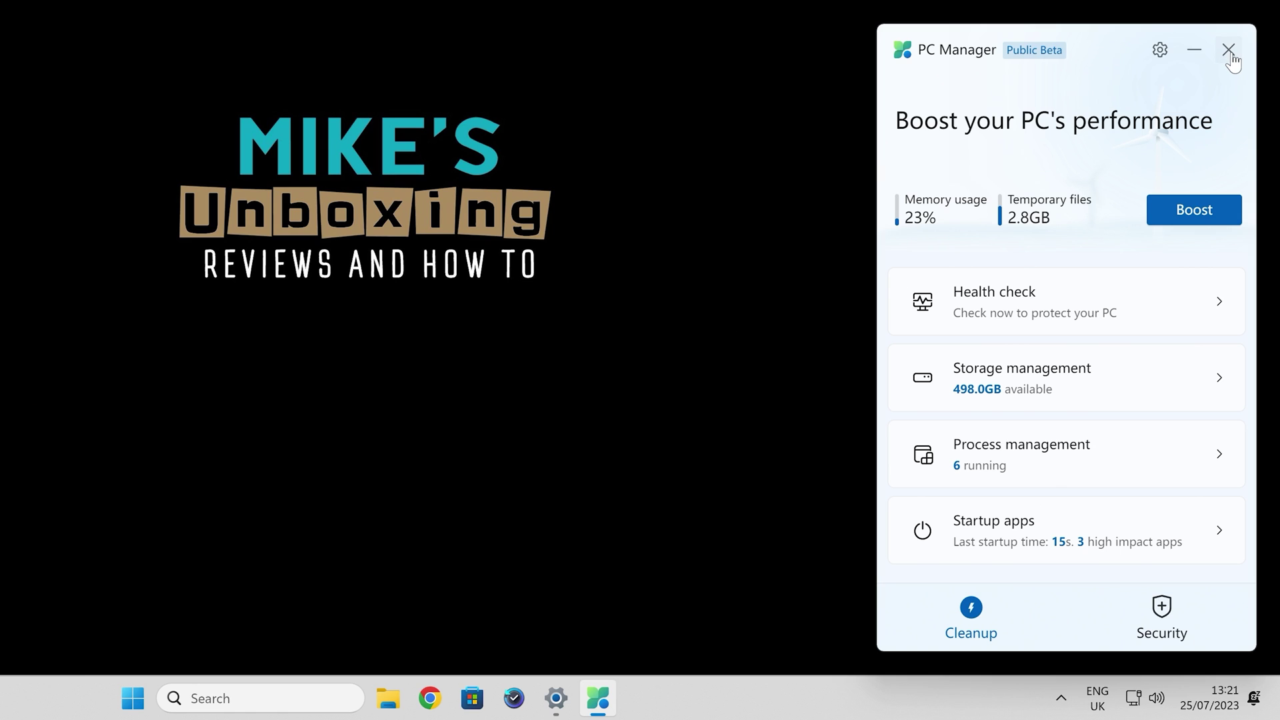
left_click(1228, 51)
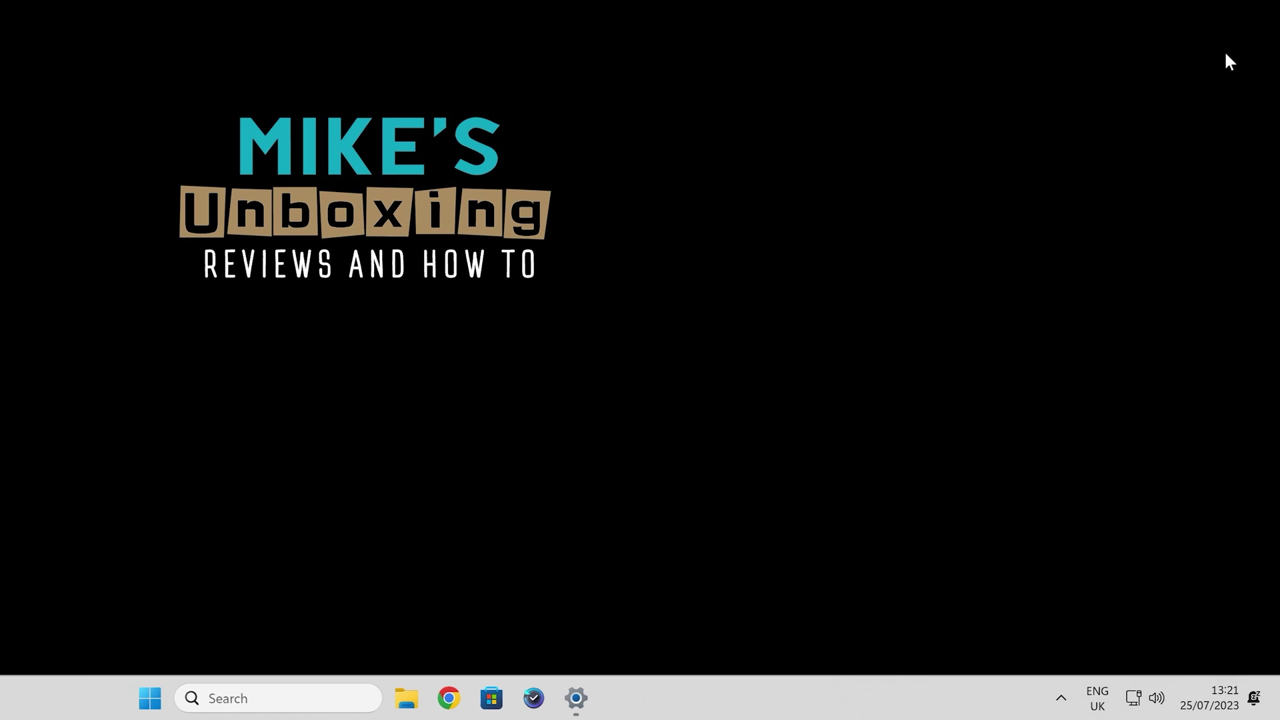
left_click(1062, 698)
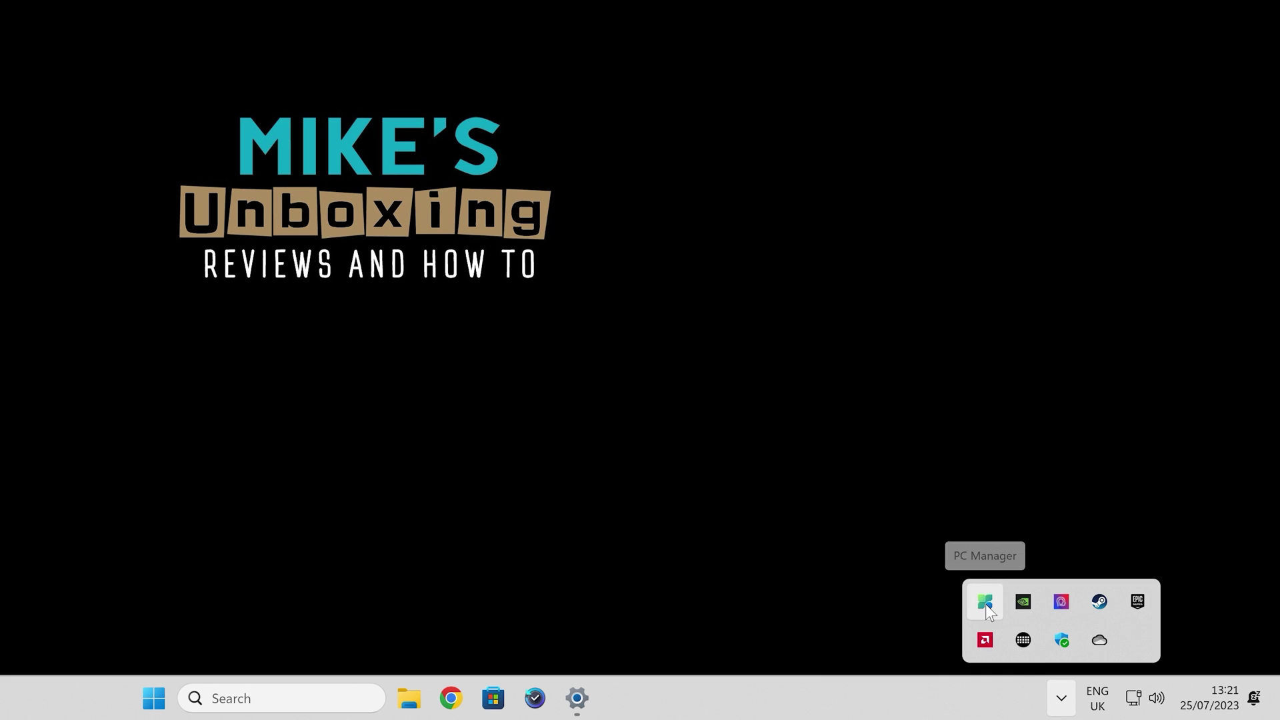
left_click(985, 604)
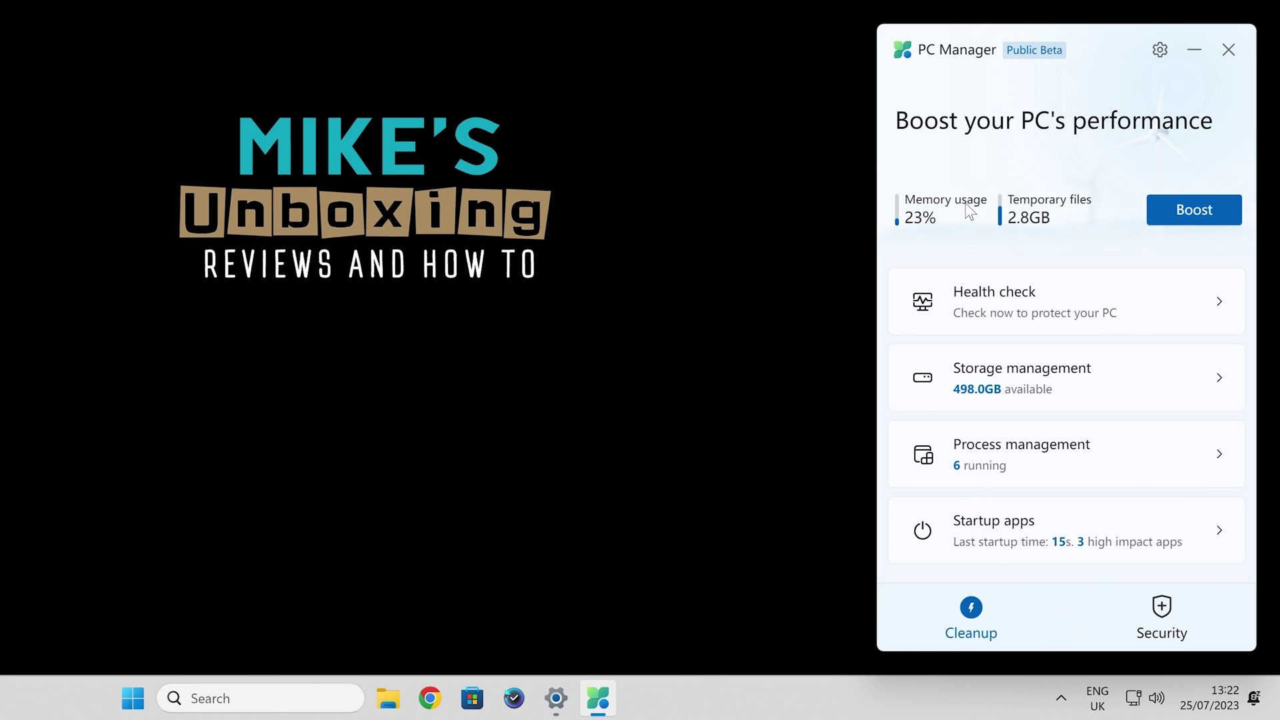
left_click(1158, 50)
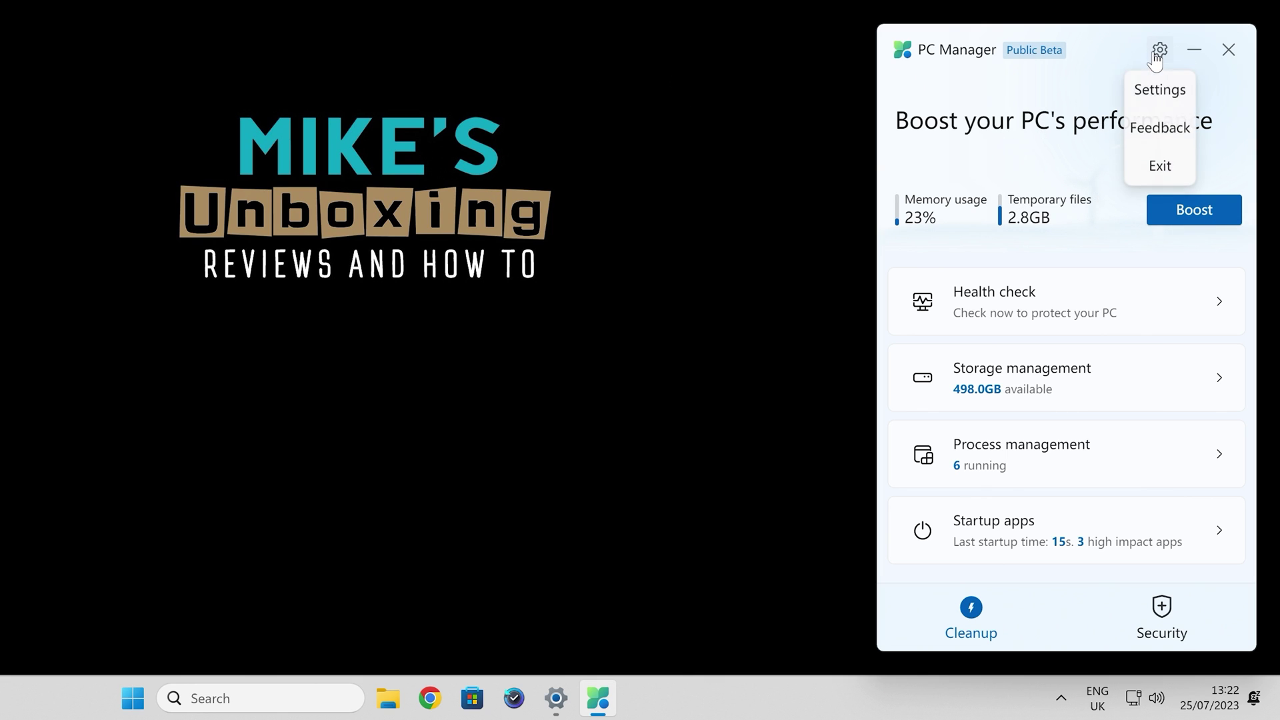
In Settings, keep start-at-sign-in enabled and confirm PC Manager is up to date.
left_click(1151, 92)
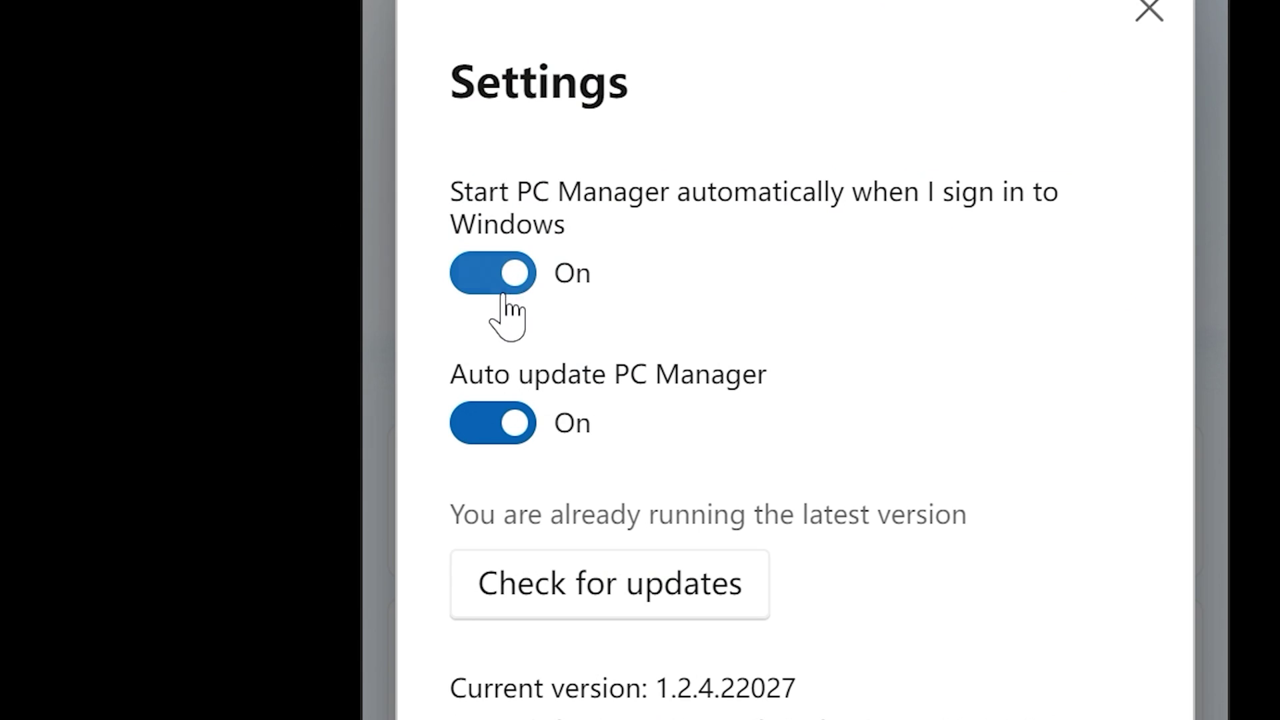
left_click(930, 205)
left_click(928, 207)
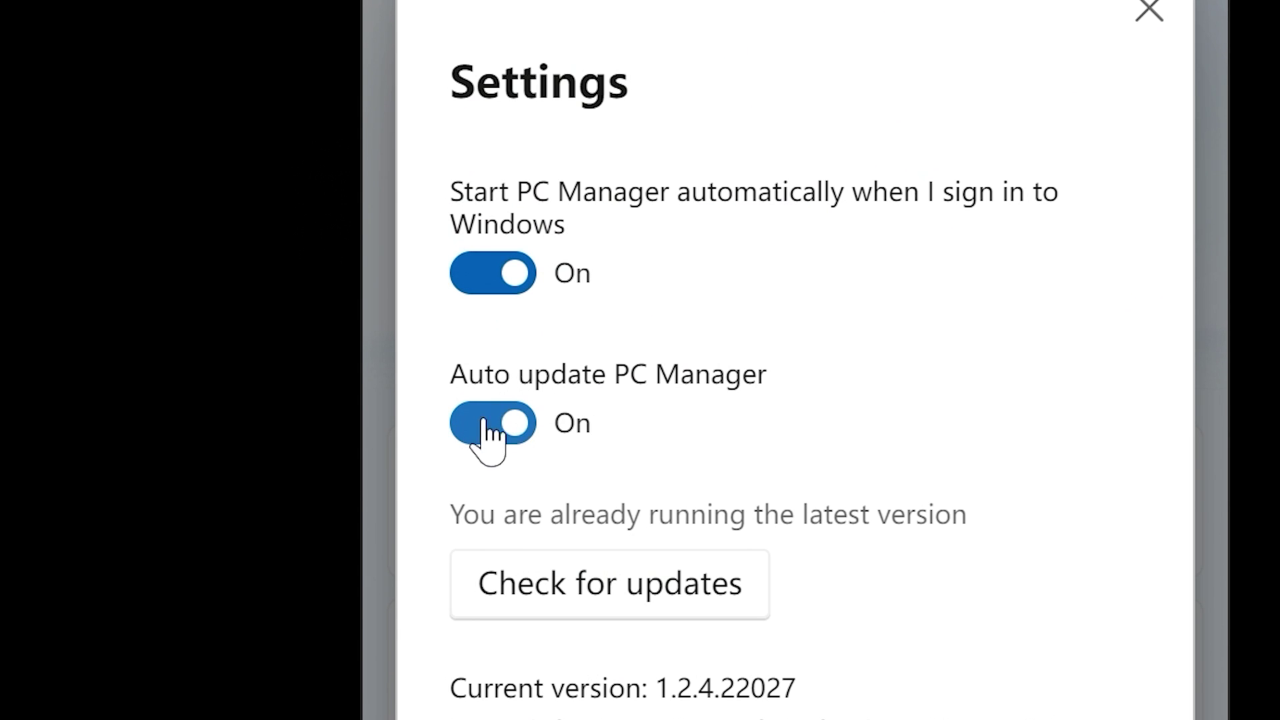
left_click(607, 586)
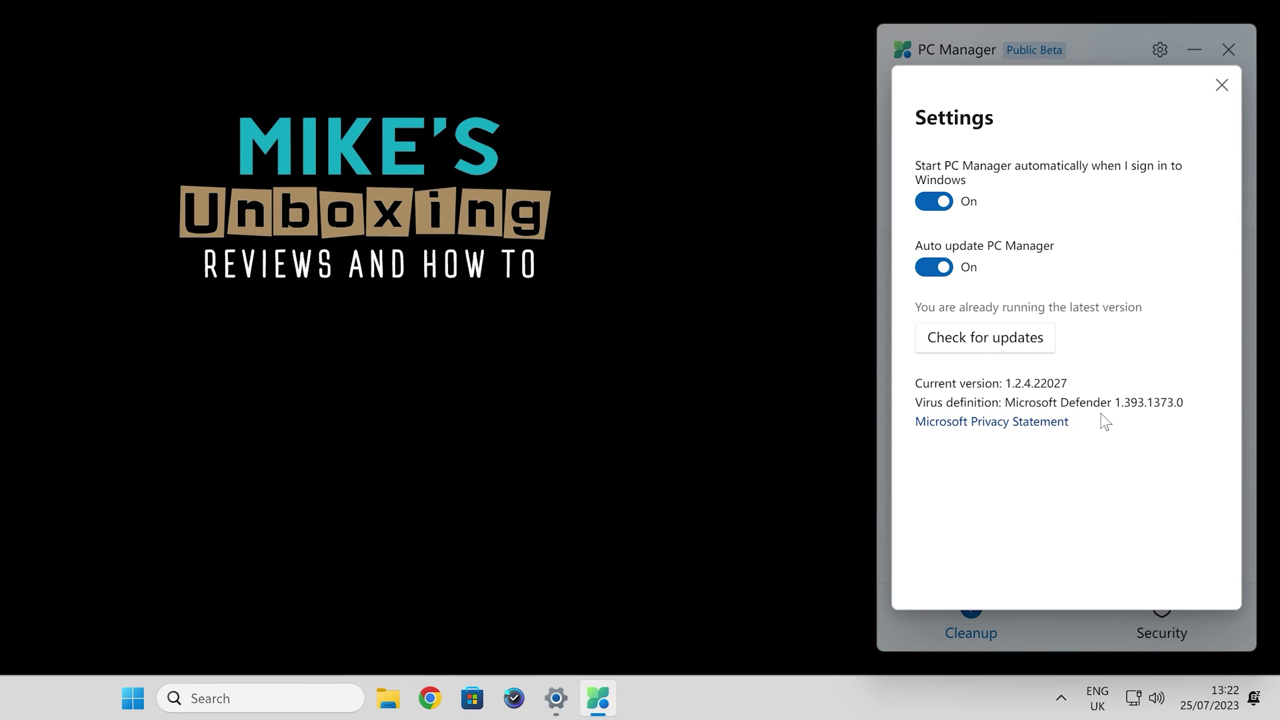
left_click(1222, 85)
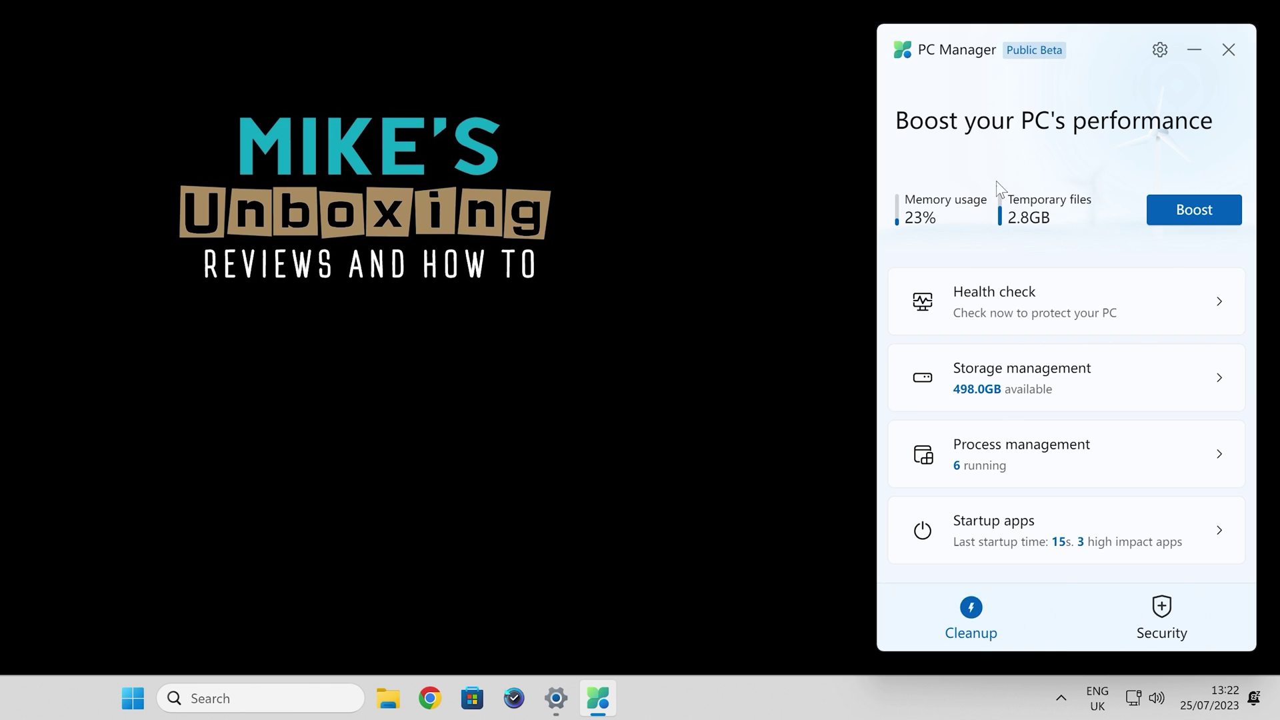
left_click(1145, 616)
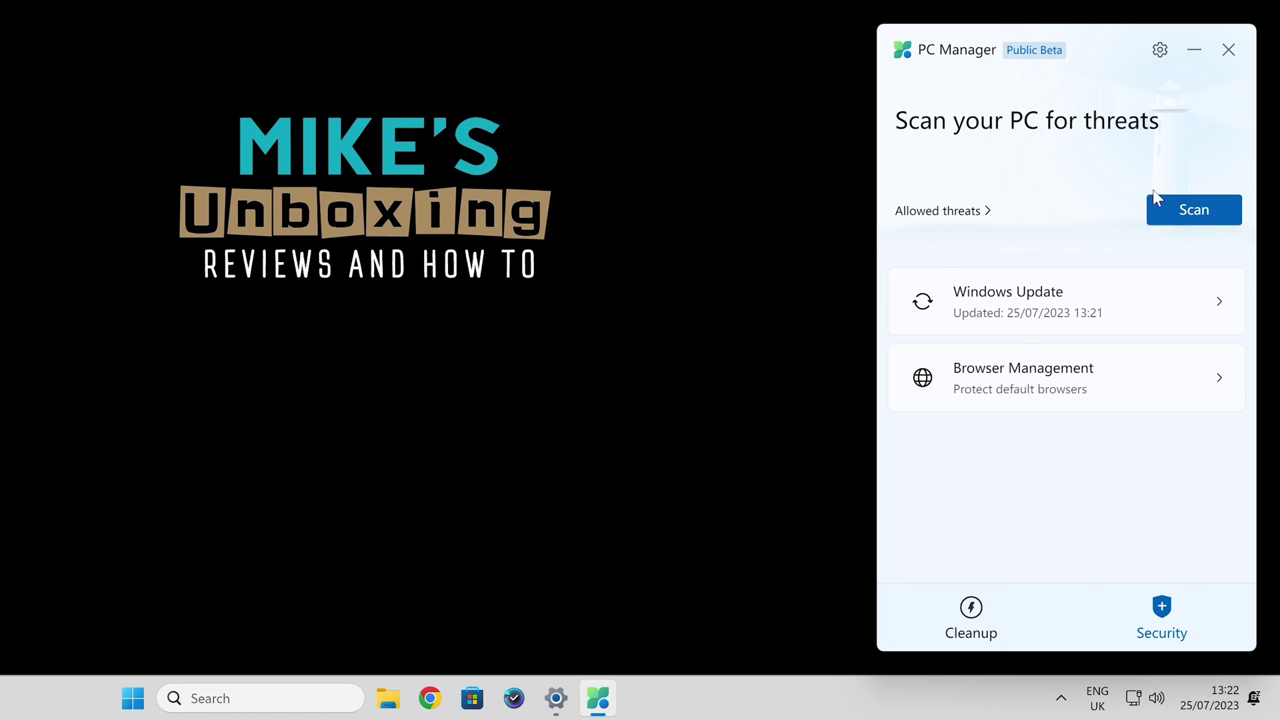
Scan for threats and dismiss the results showing no threats in 41914 files.
left_click(1181, 209)
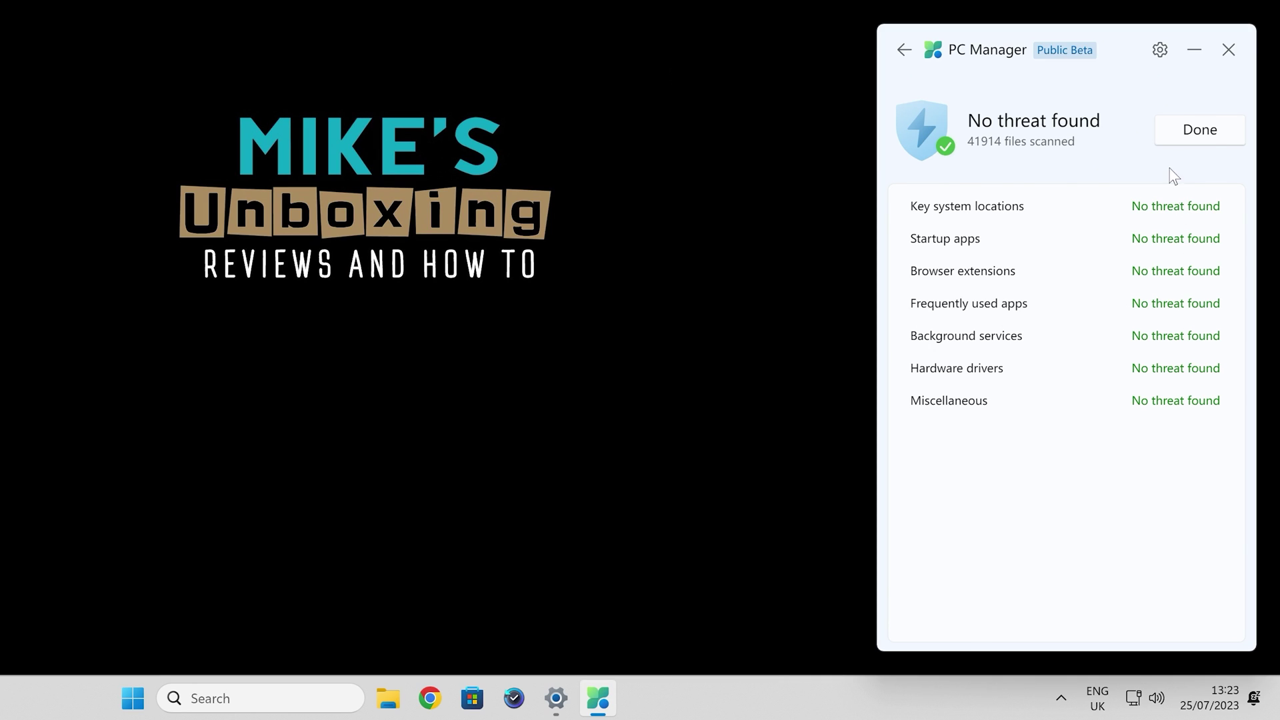
left_click(1194, 131)
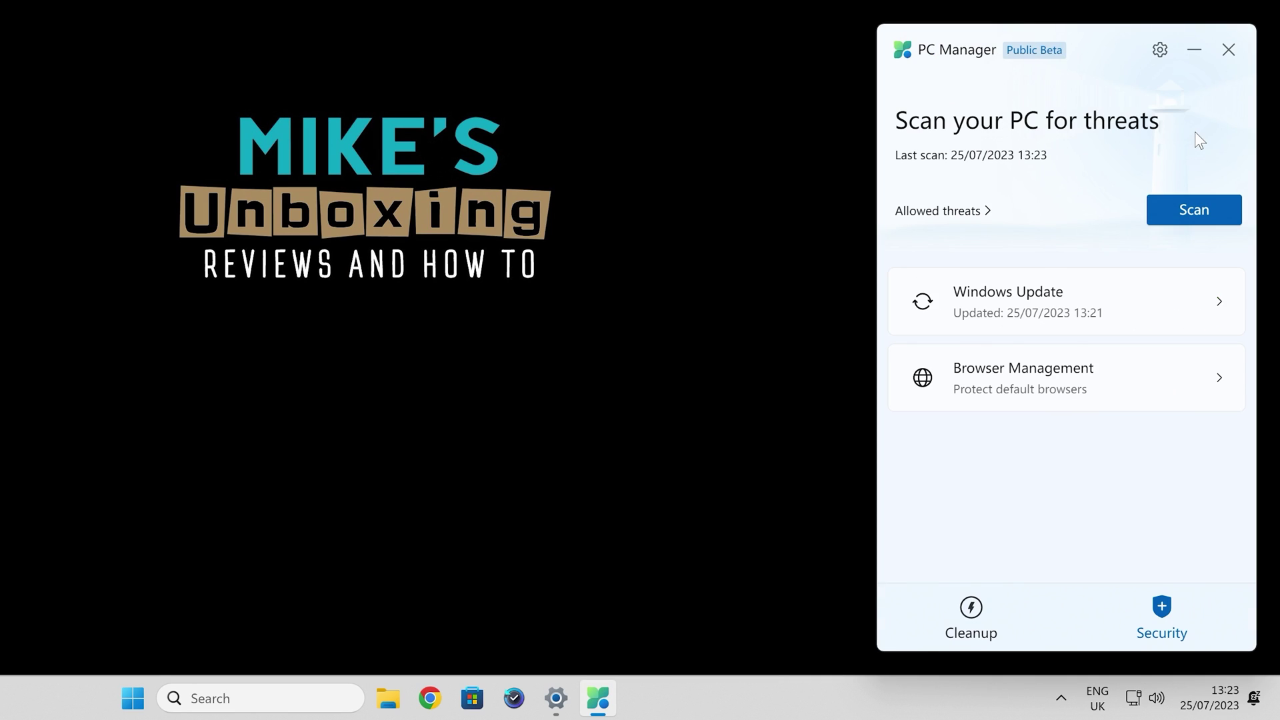
In Browser Management, change the default browser from Microsoft Edge to Google Chrome and confirm.
left_click(1023, 387)
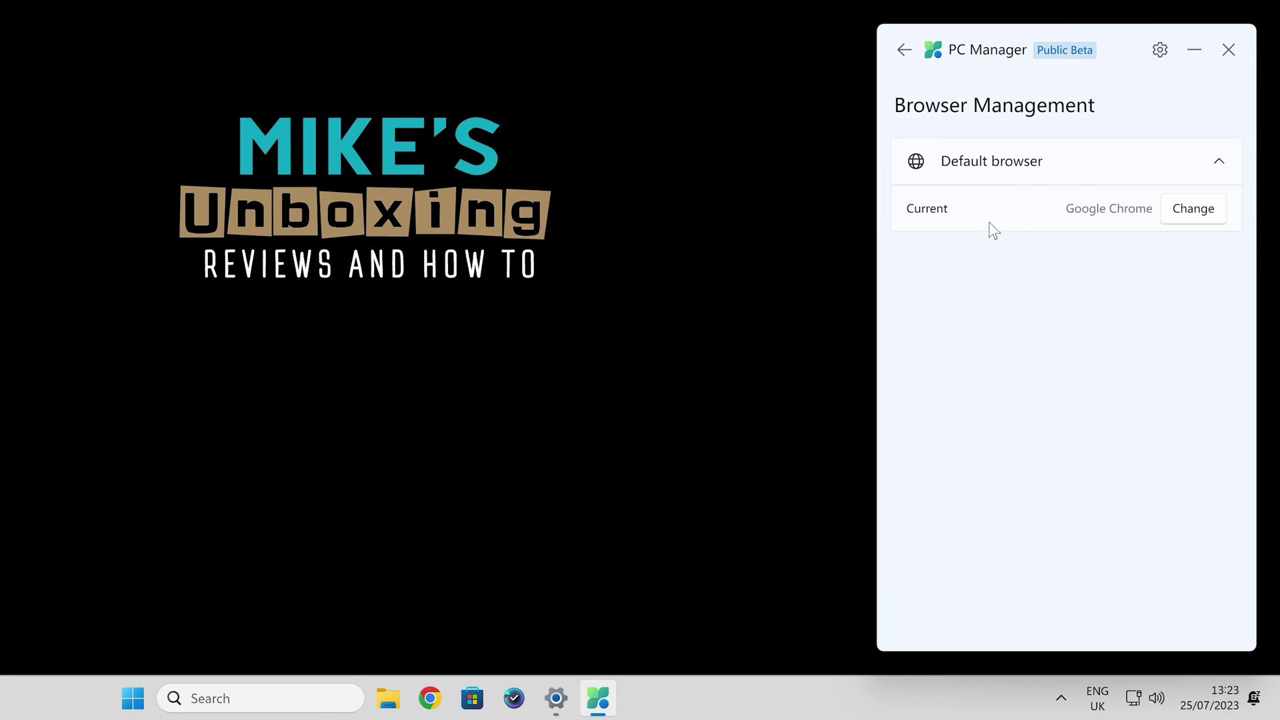
left_click(1180, 212)
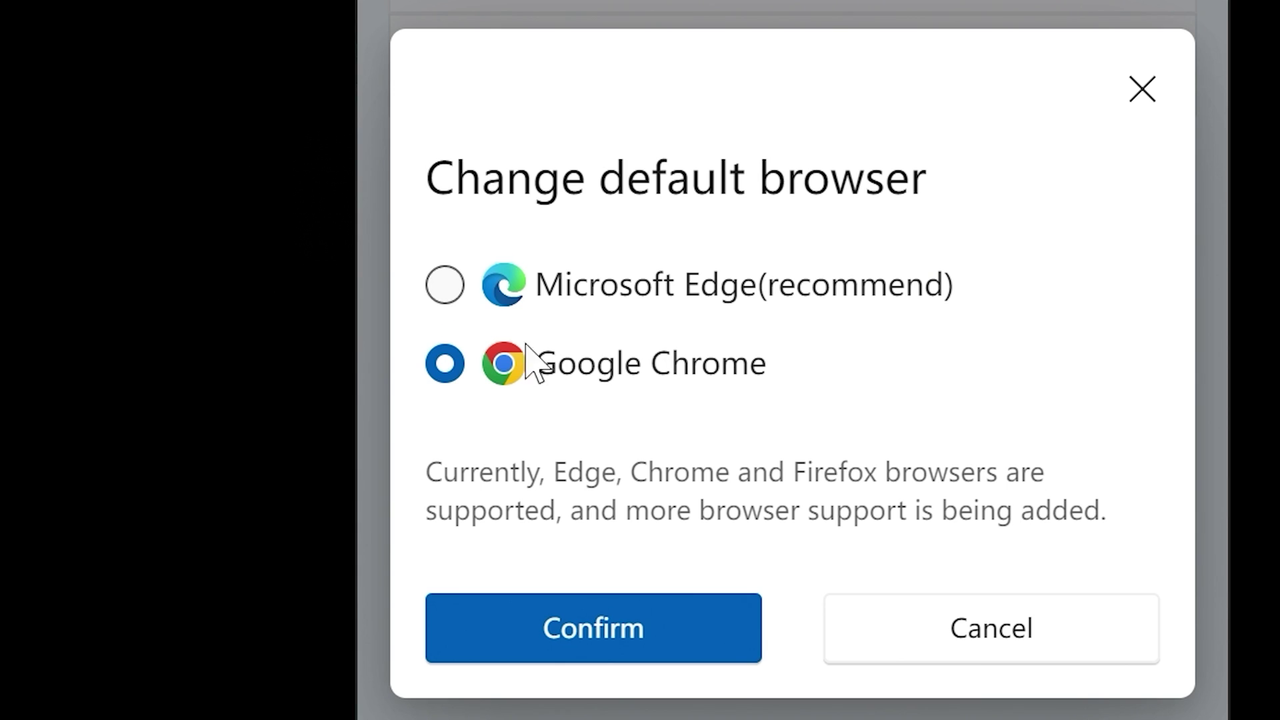
left_click(451, 304)
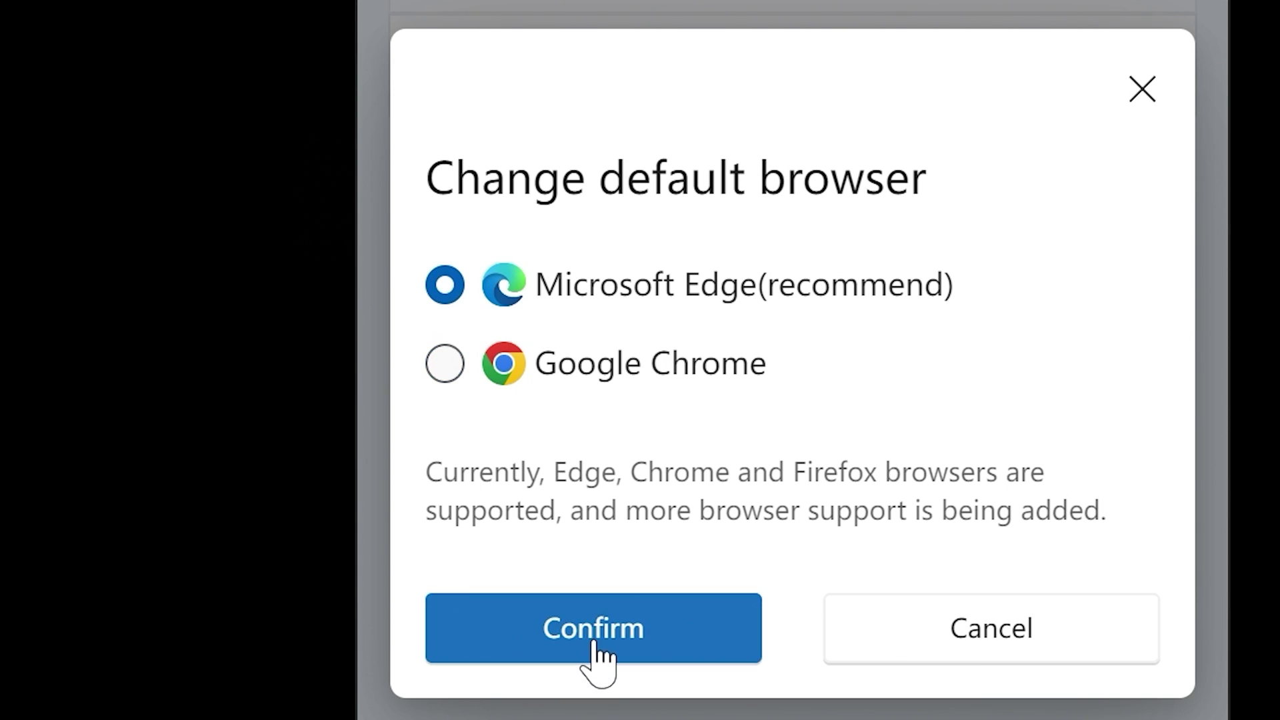
left_click(597, 653)
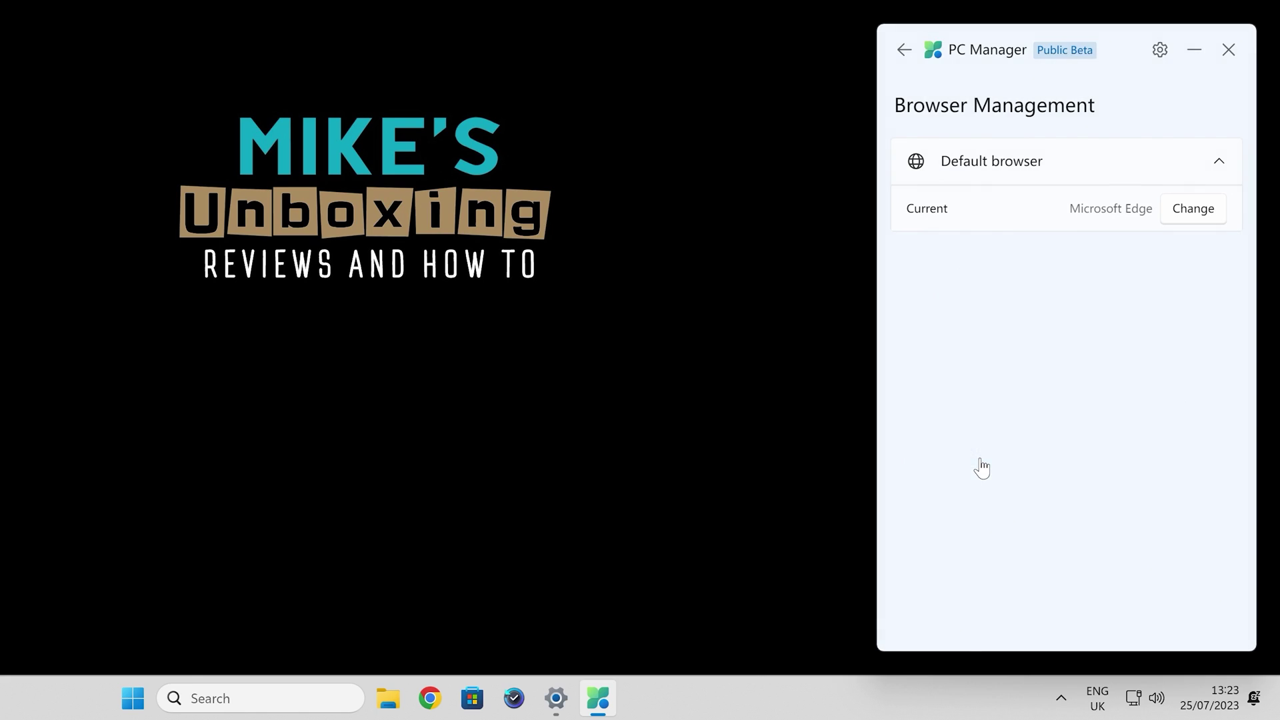
left_click(1191, 212)
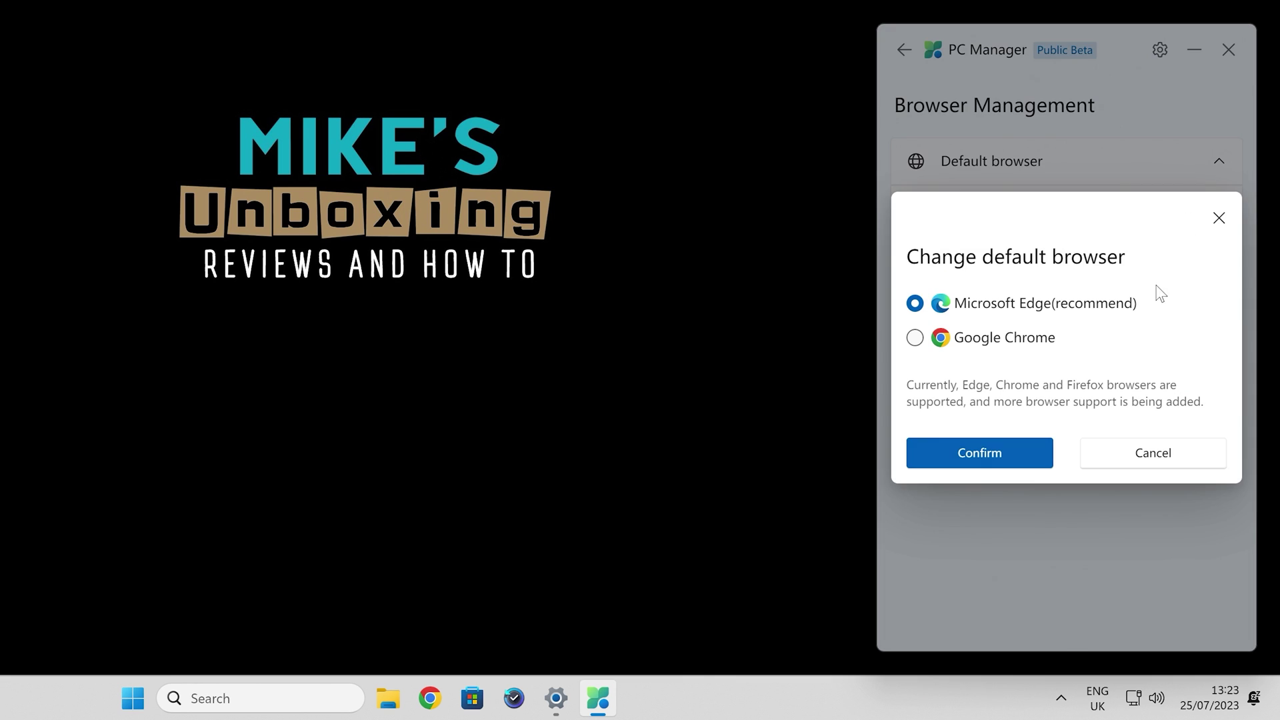
left_click(963, 341)
left_click(984, 456)
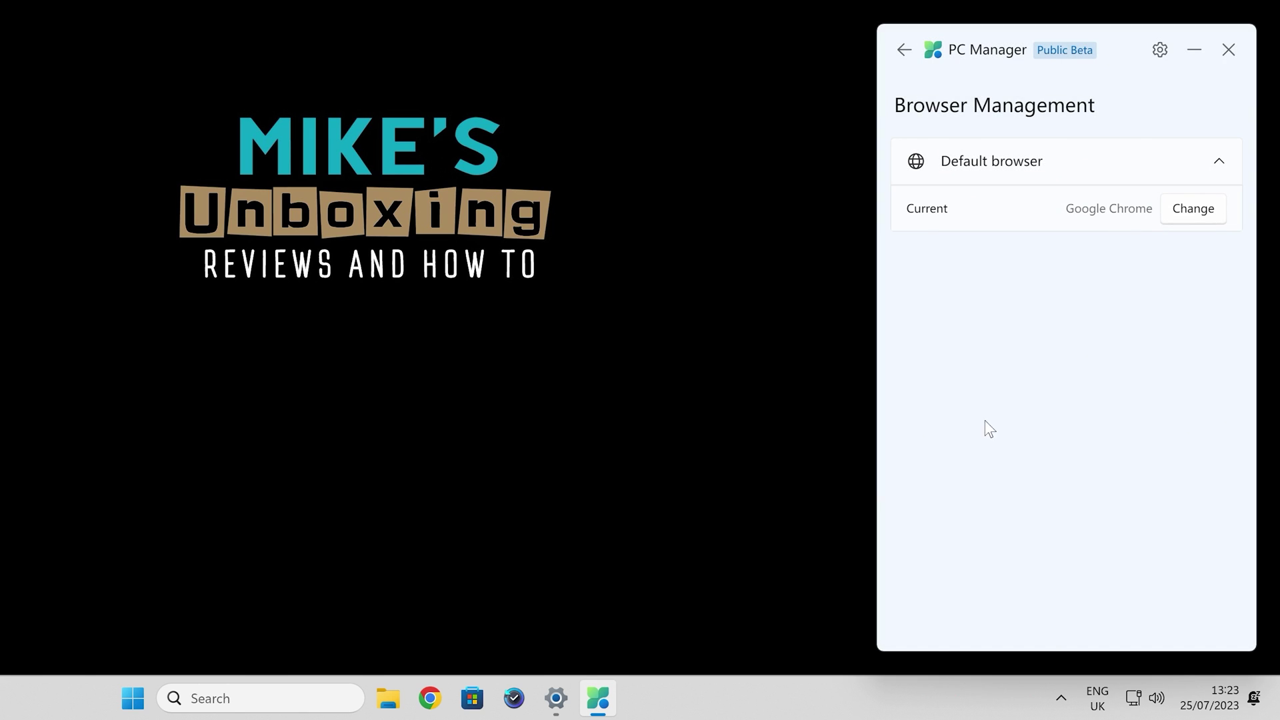
Confirm Windows Update reports no update found, then return to the Cleanup page.
left_click(903, 52)
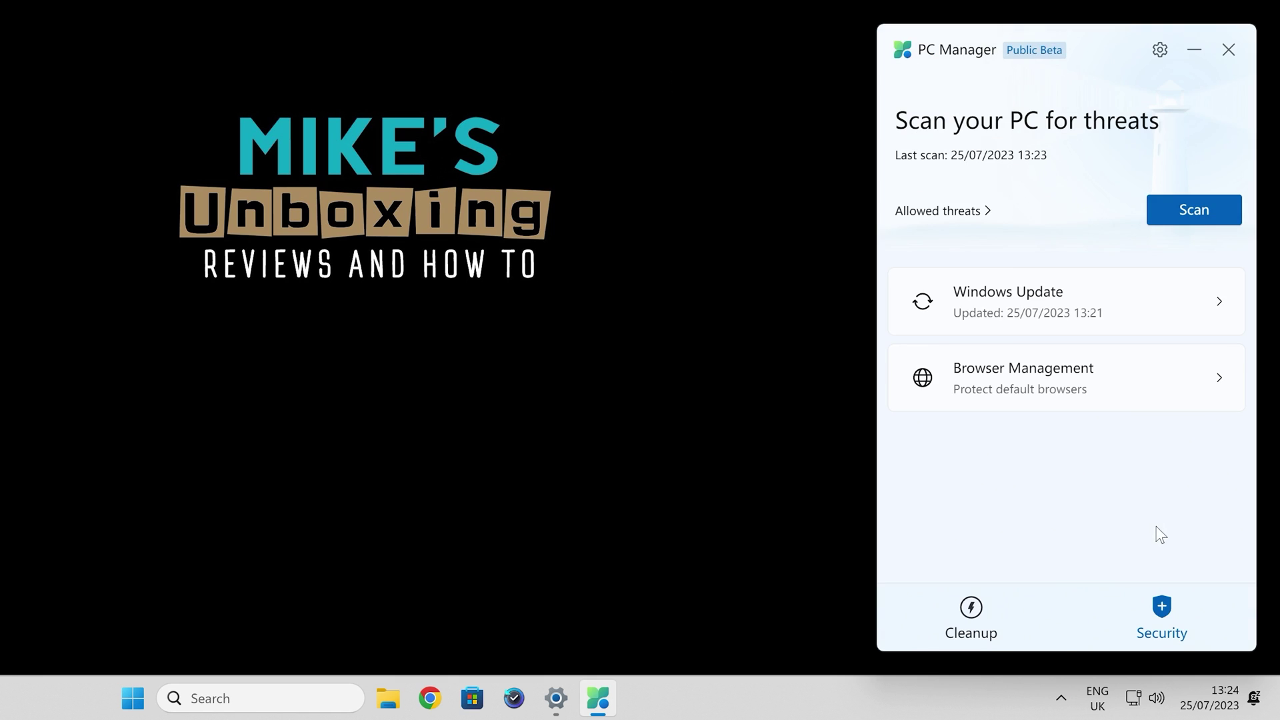
left_click(1068, 309)
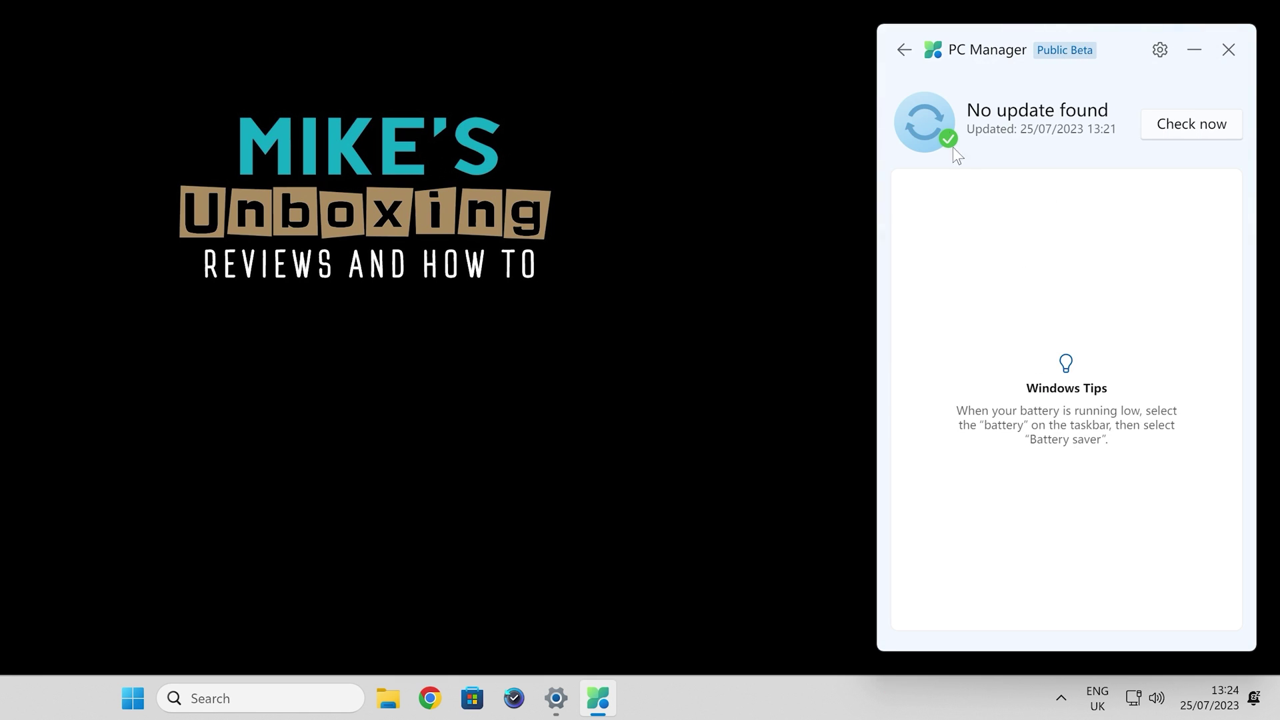
left_click(901, 52)
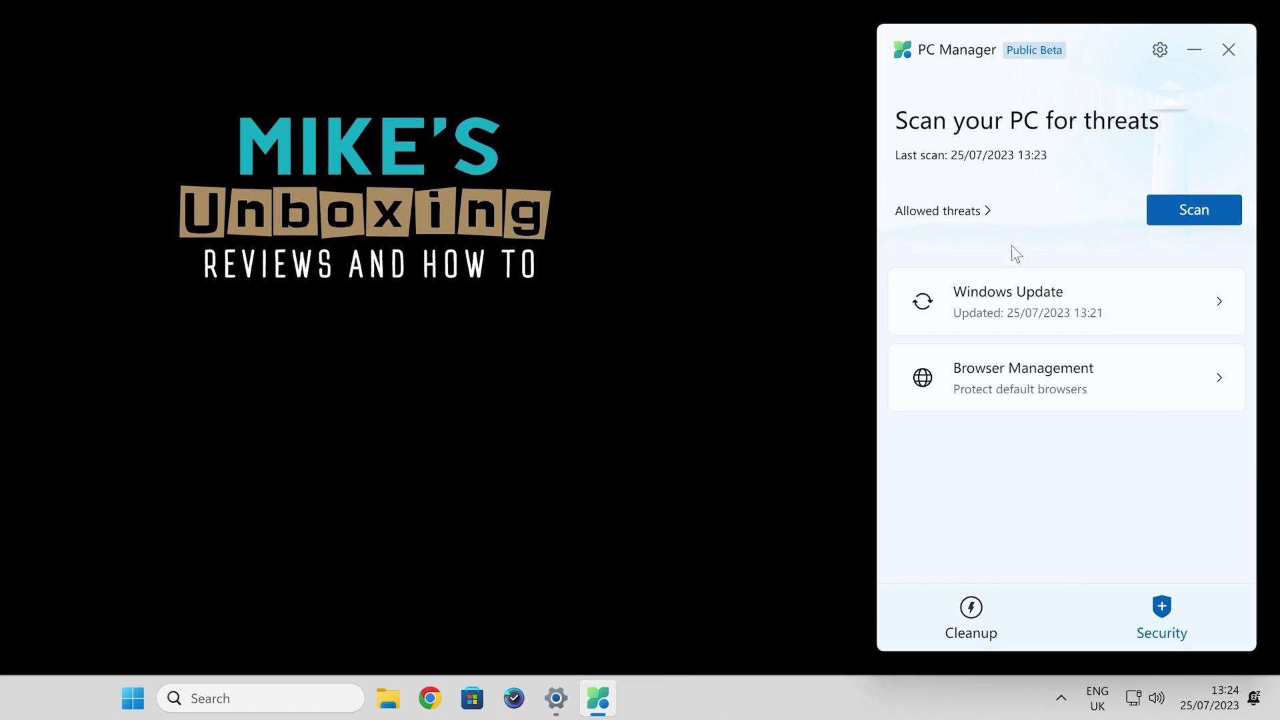
left_click(963, 620)
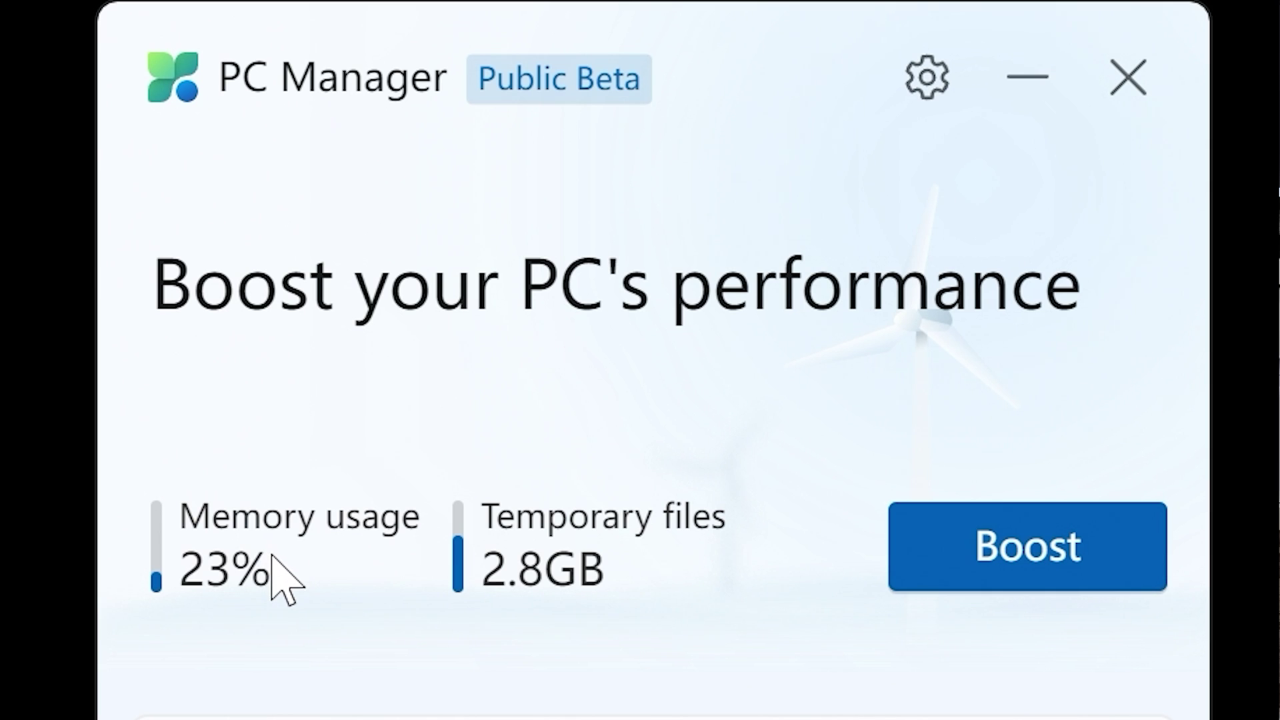
Boost the PC to clear 2.8GB of temporary files and drop memory usage from 23% to 17%.
left_click(985, 555)
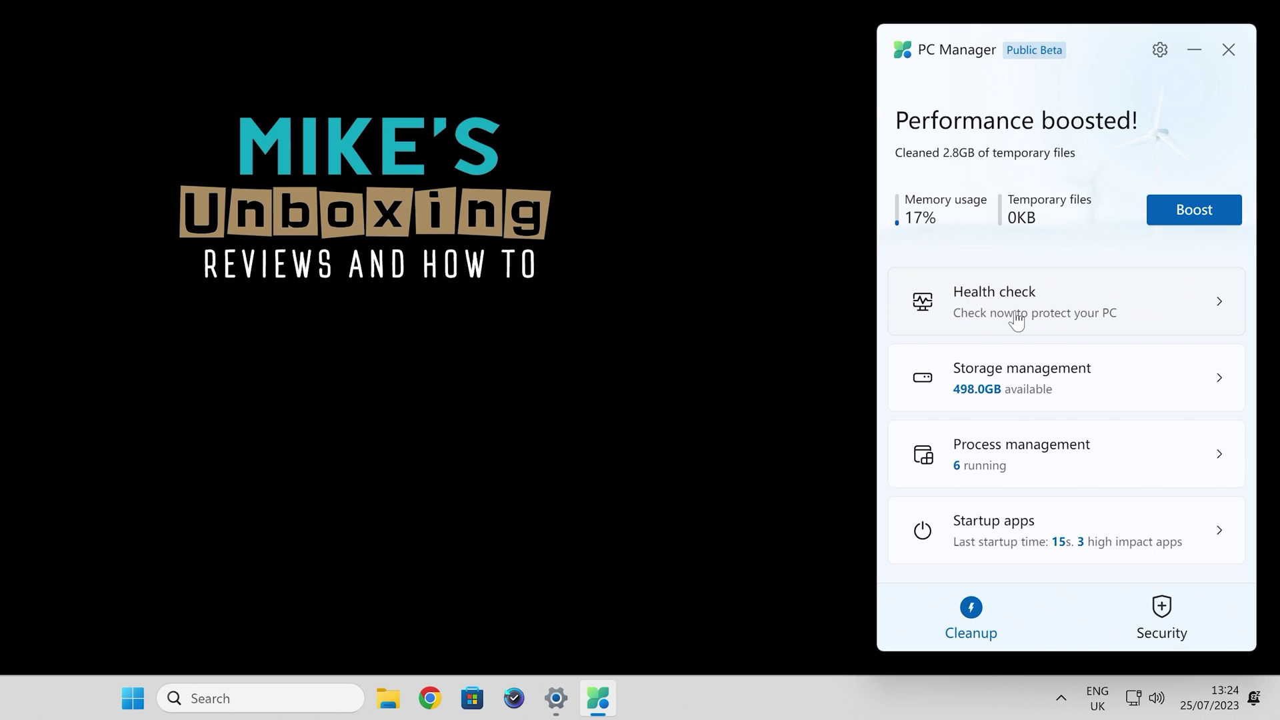
Run a health check, keep OneDrive enabled at startup, and clear the 177-place recent file list.
left_click(1016, 321)
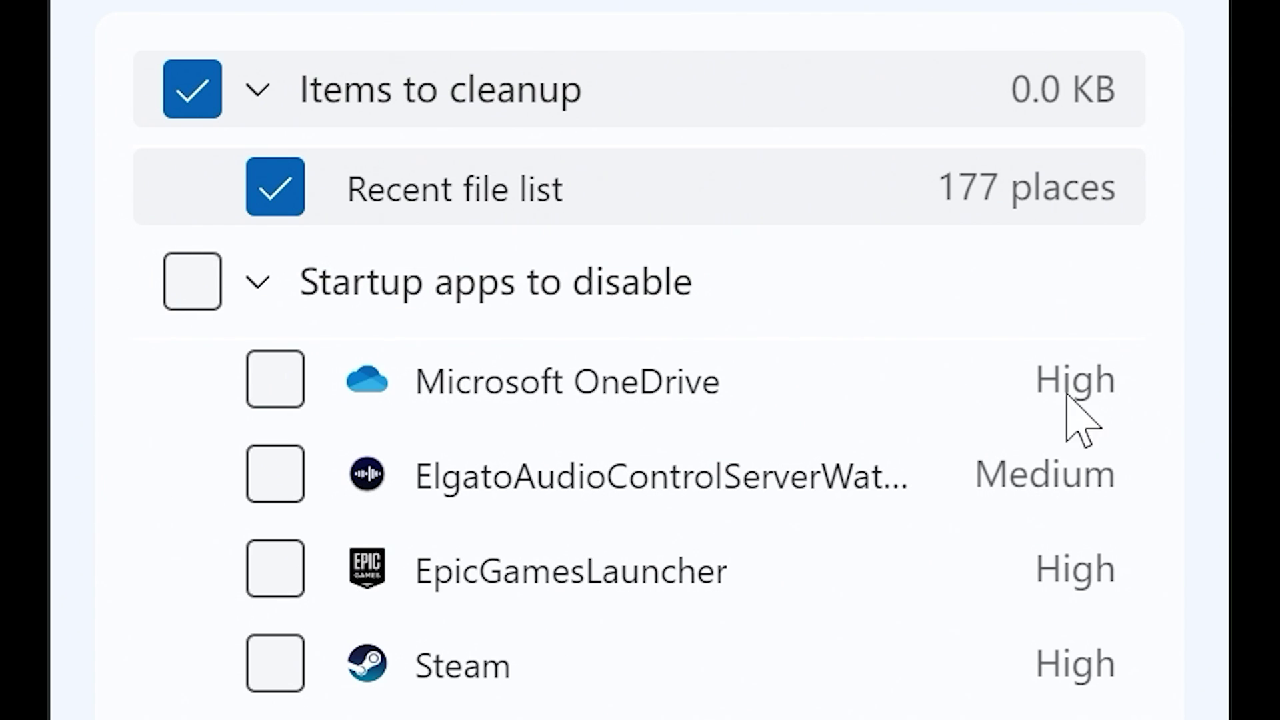
left_click(275, 380)
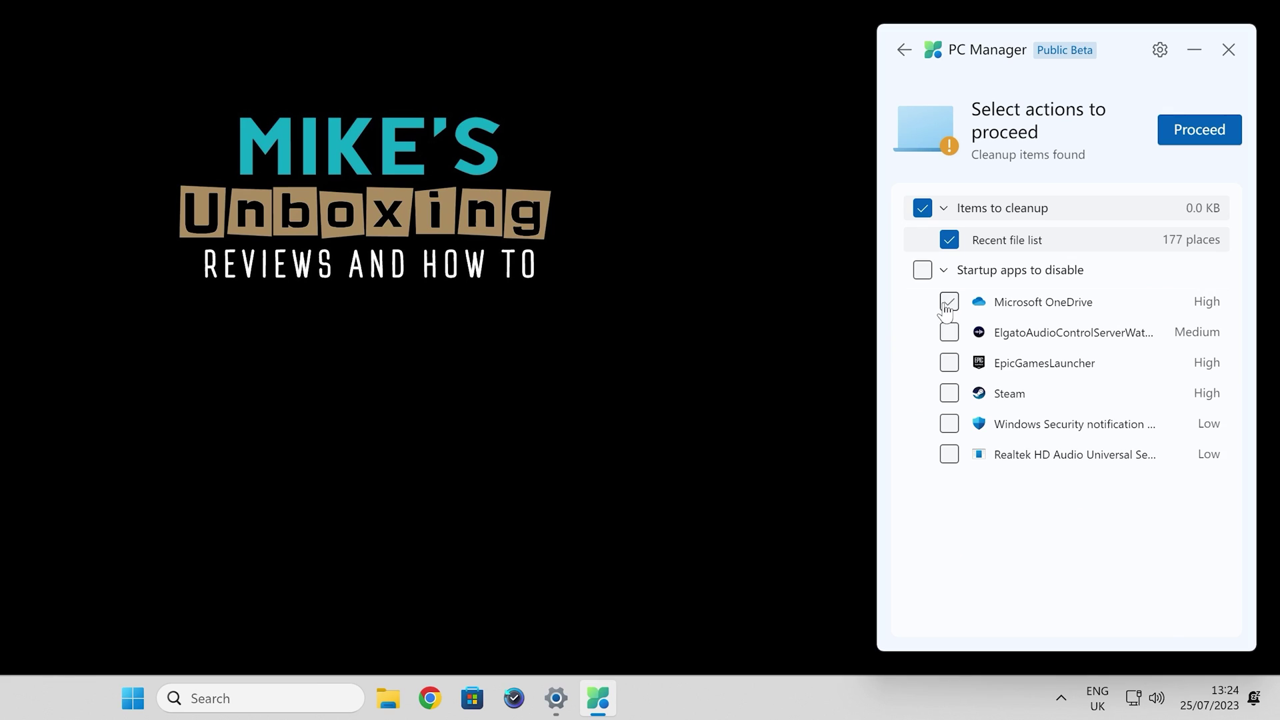
left_click(948, 306)
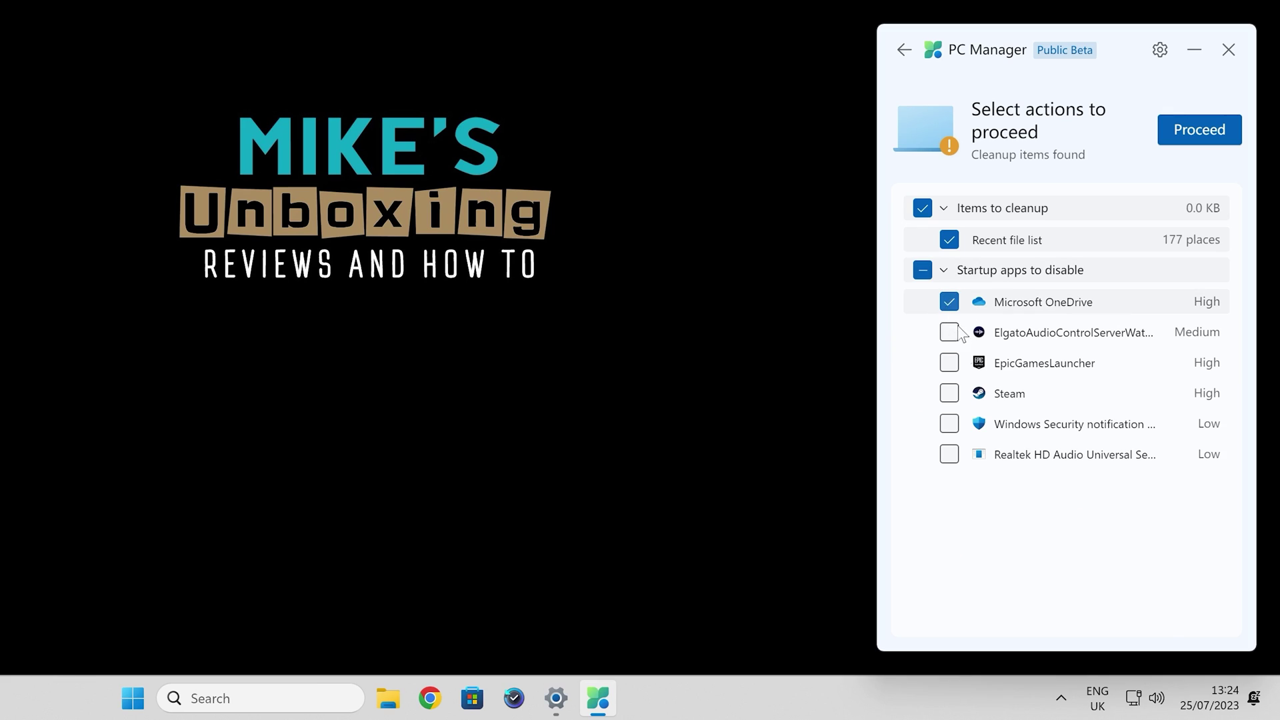
left_click(949, 305)
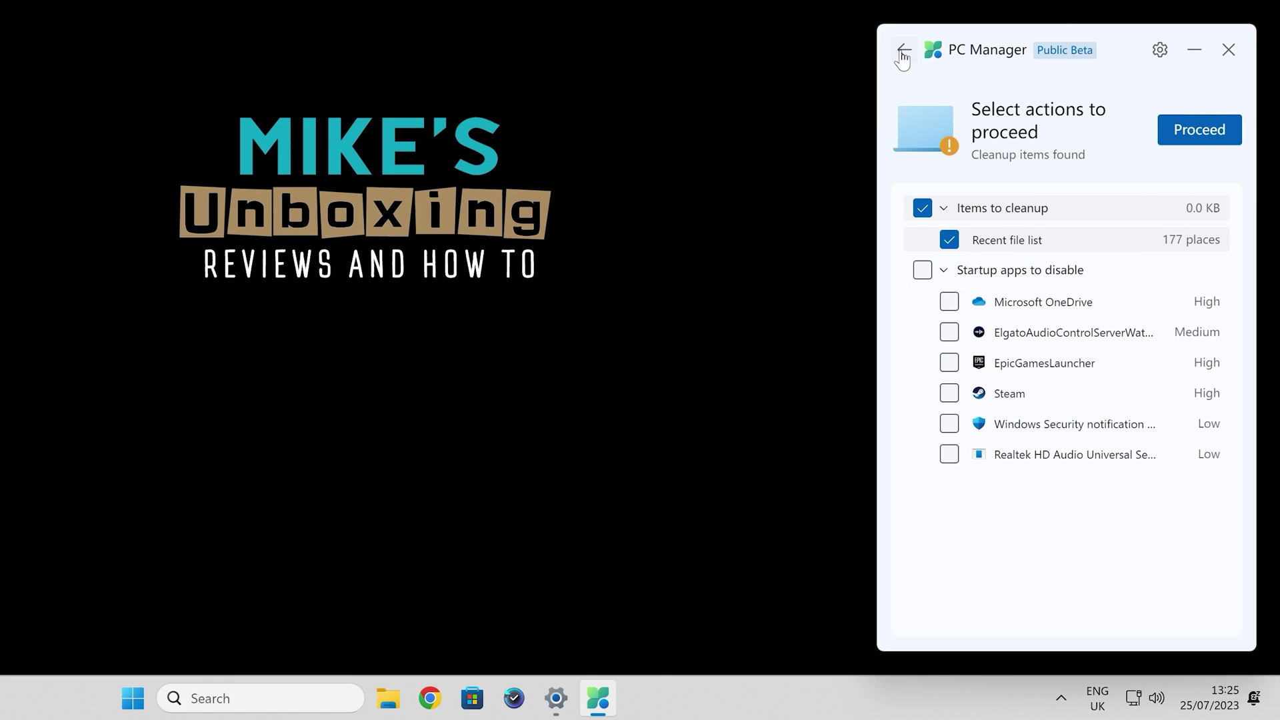
left_click(1202, 132)
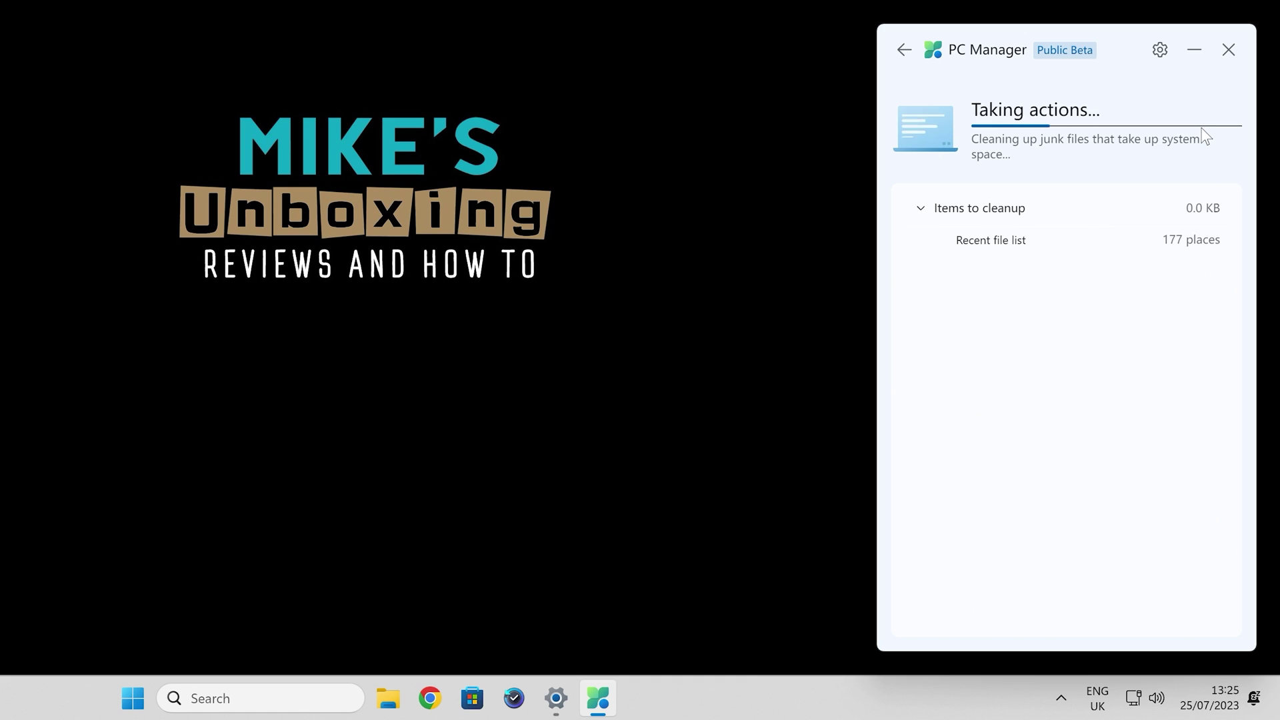
left_click(899, 53)
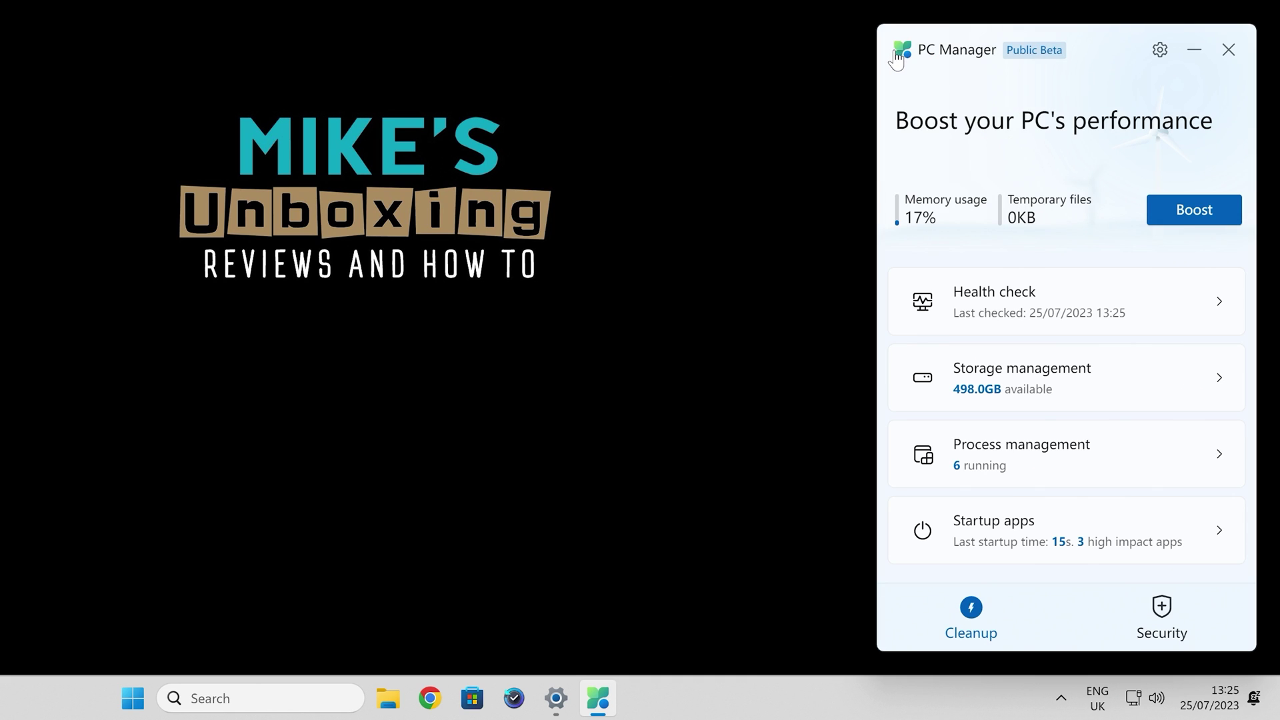
In Storage management, list large files filtered to those larger than 1 GB.
left_click(1000, 377)
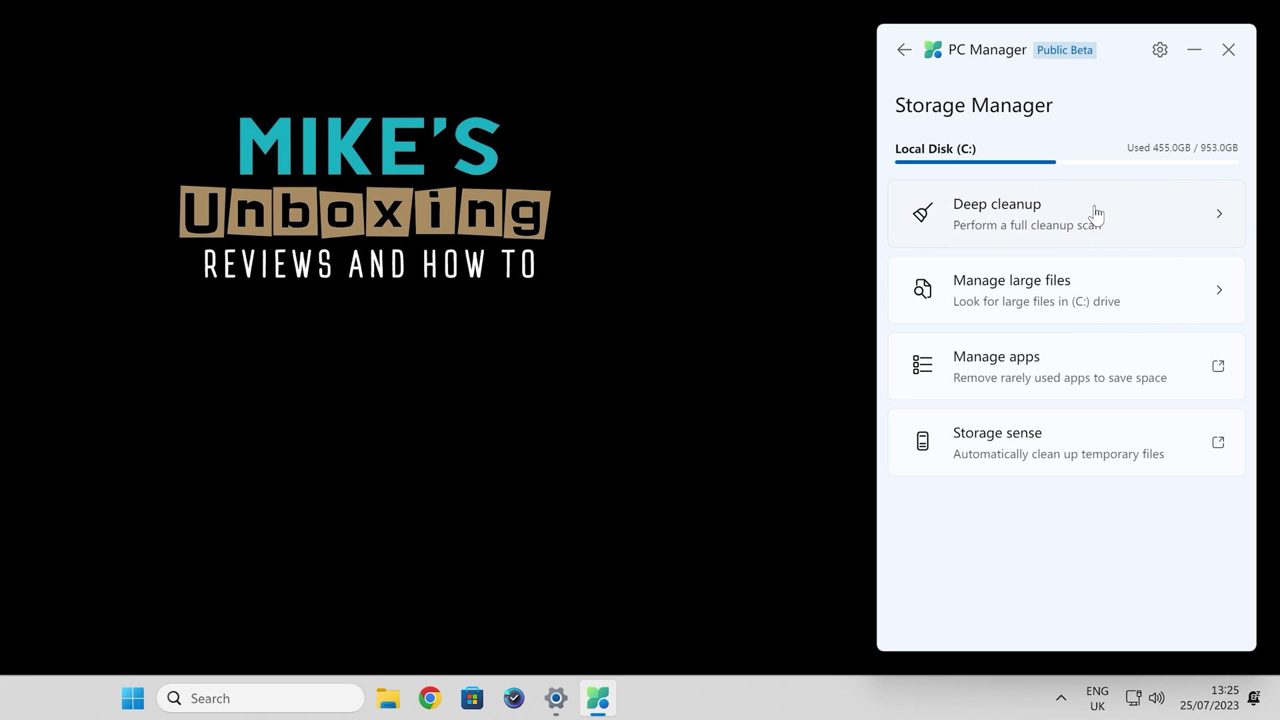
left_click(991, 296)
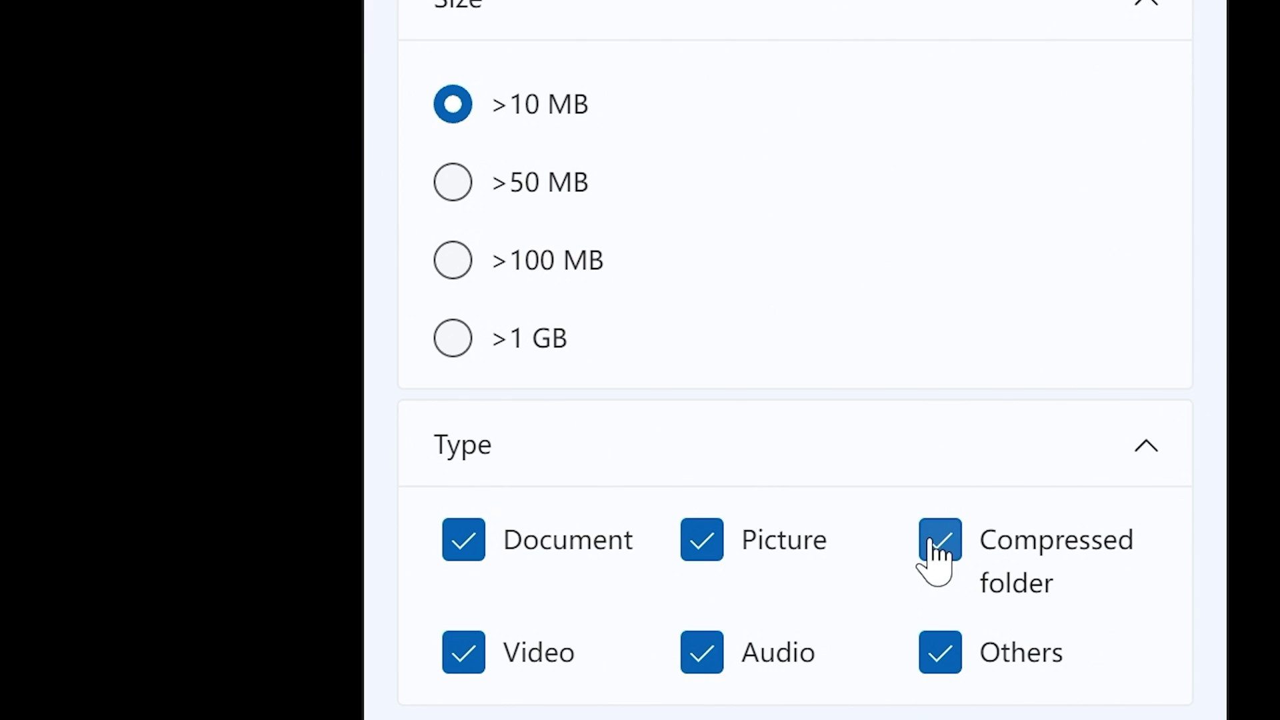
left_click(454, 360)
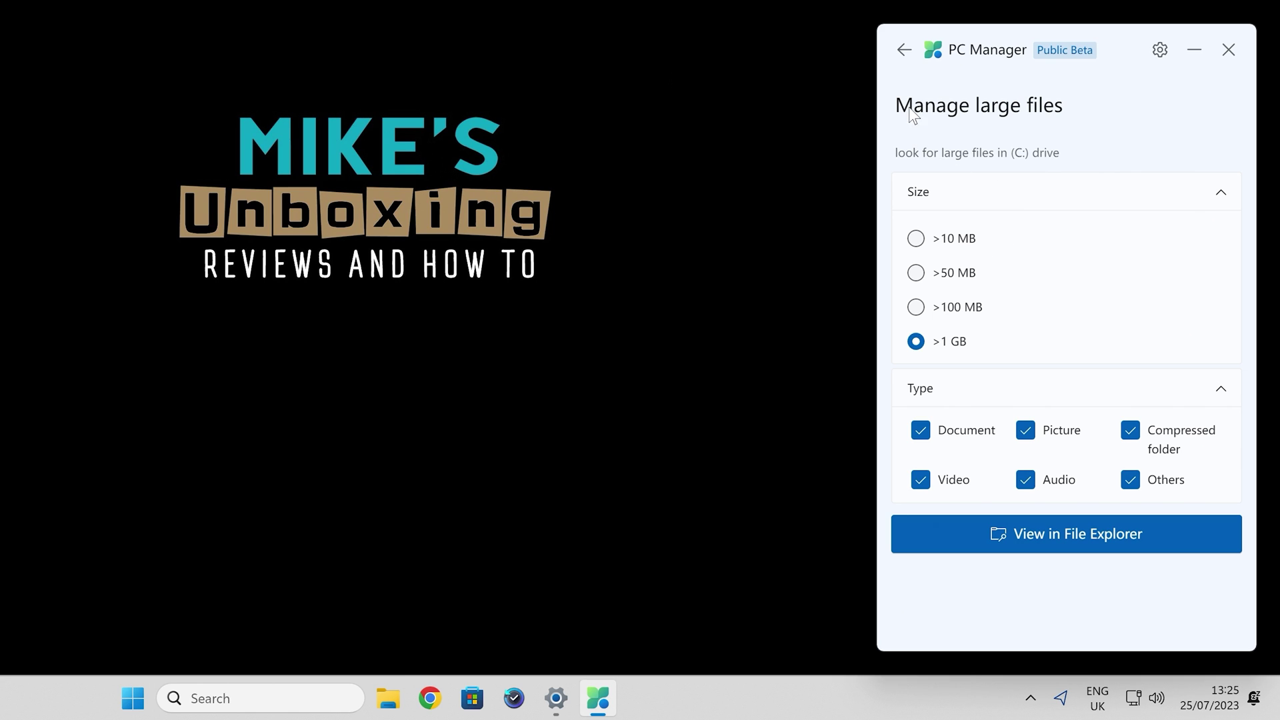
Return to the storage tools and view the installed apps list and Storage Sense settings.
left_click(903, 51)
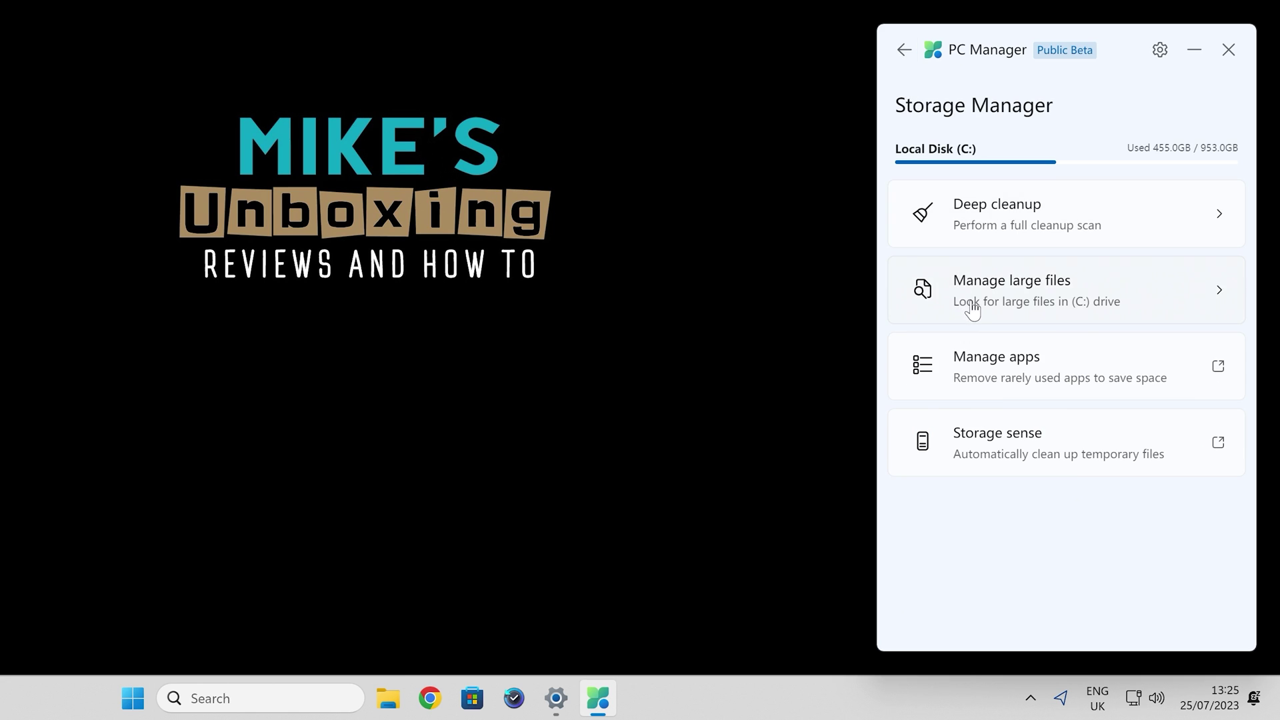
left_click(985, 366)
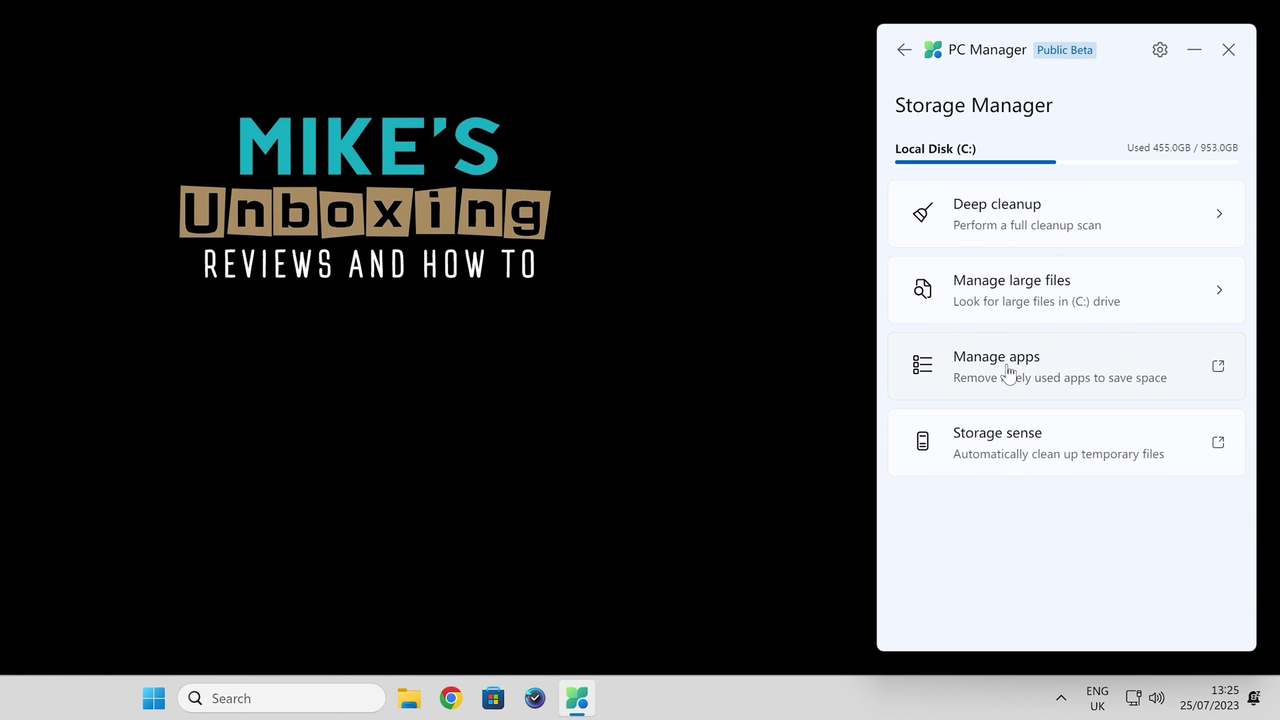
left_click(1013, 445)
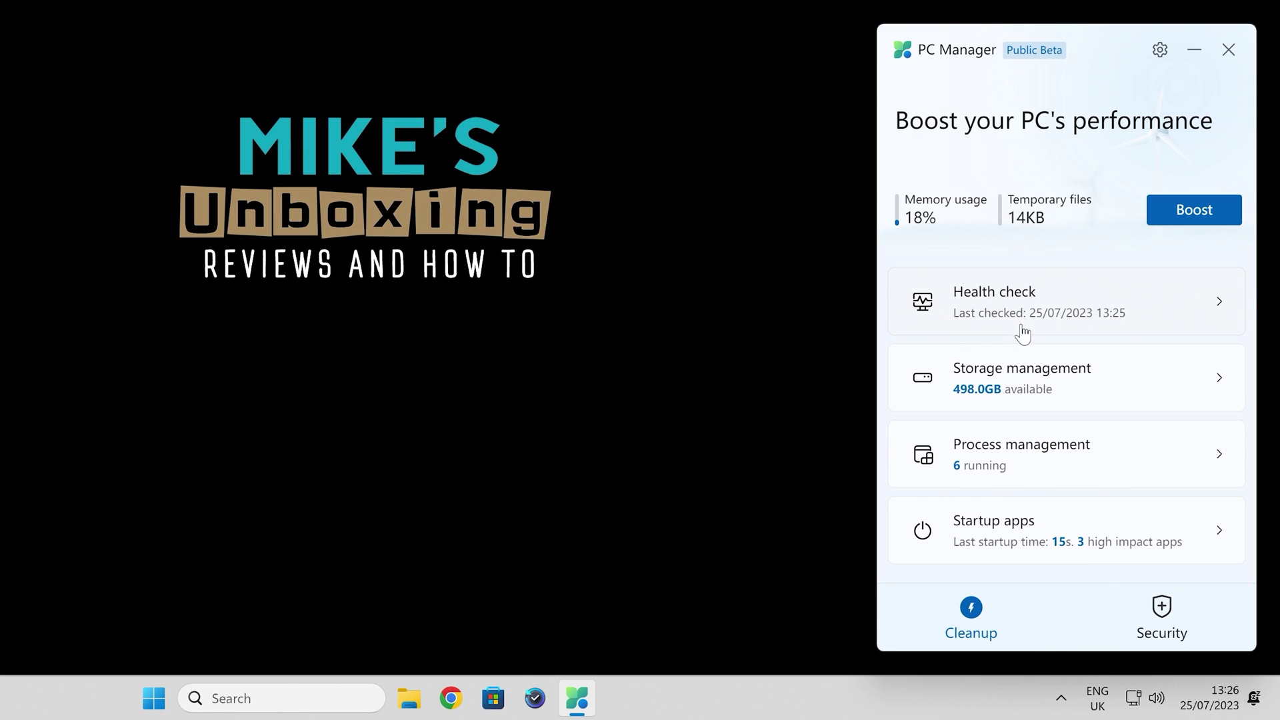
left_click(1012, 462)
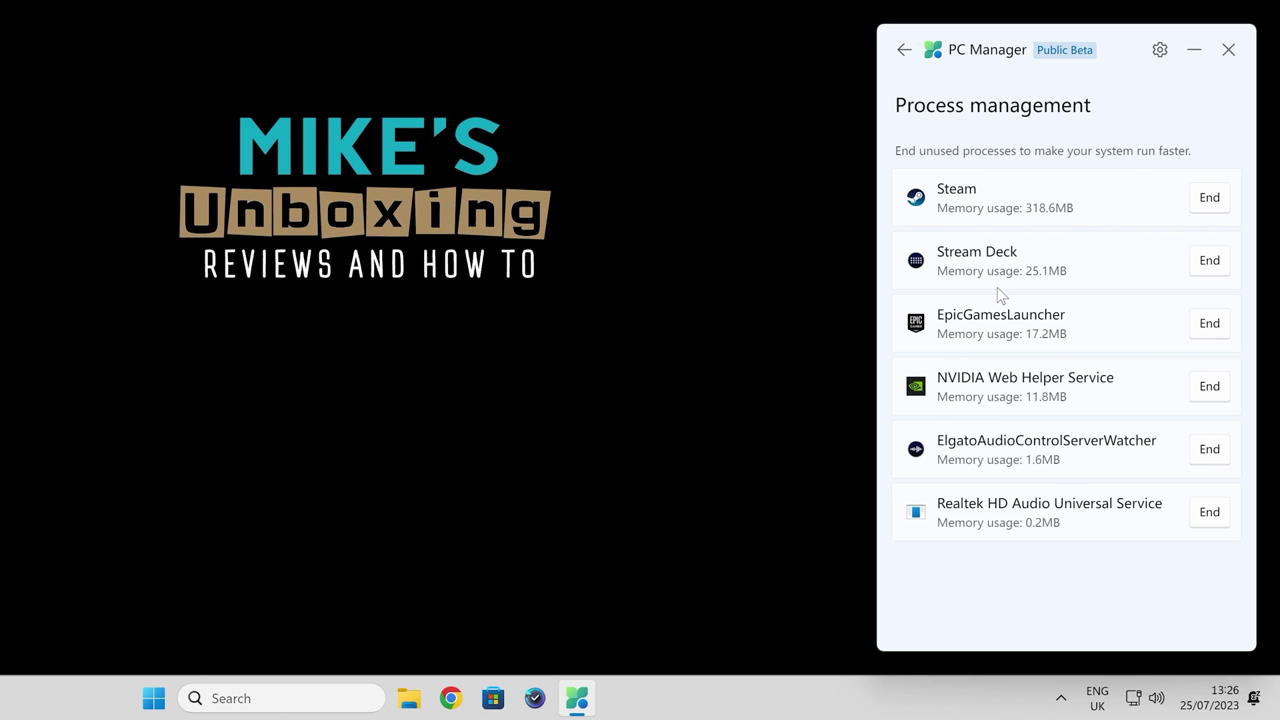
left_click(901, 55)
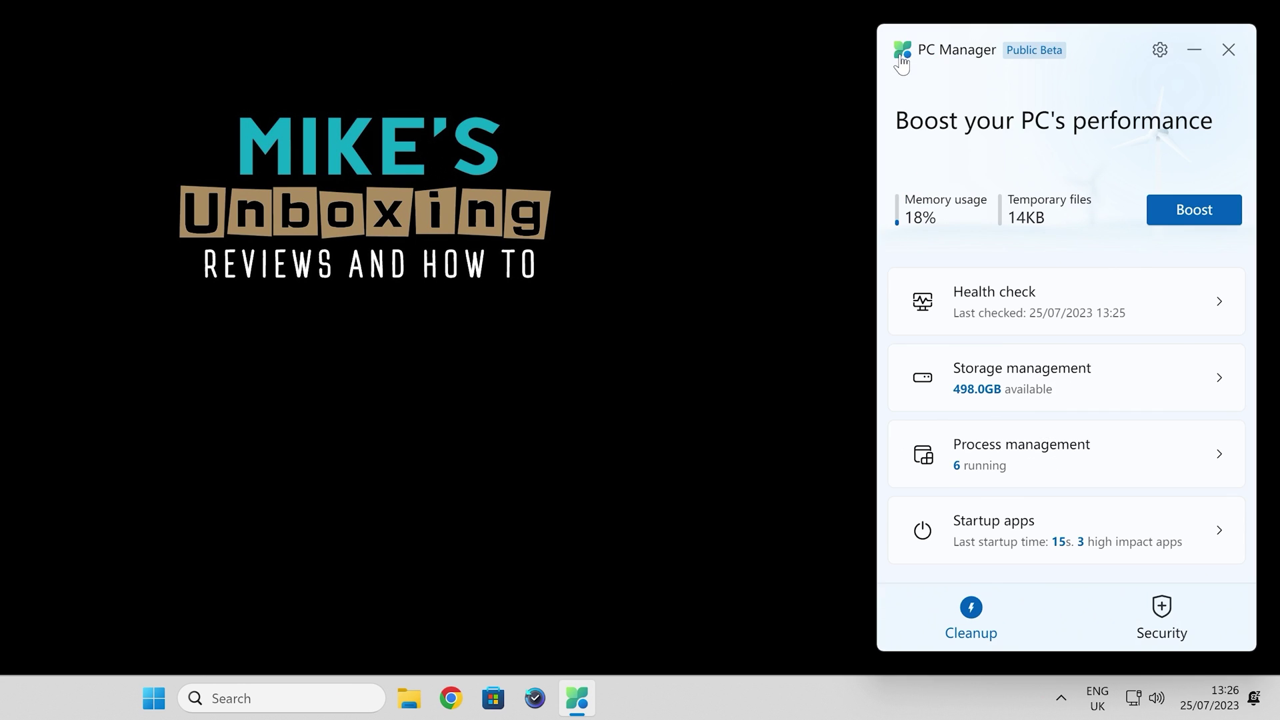
left_click(1001, 526)
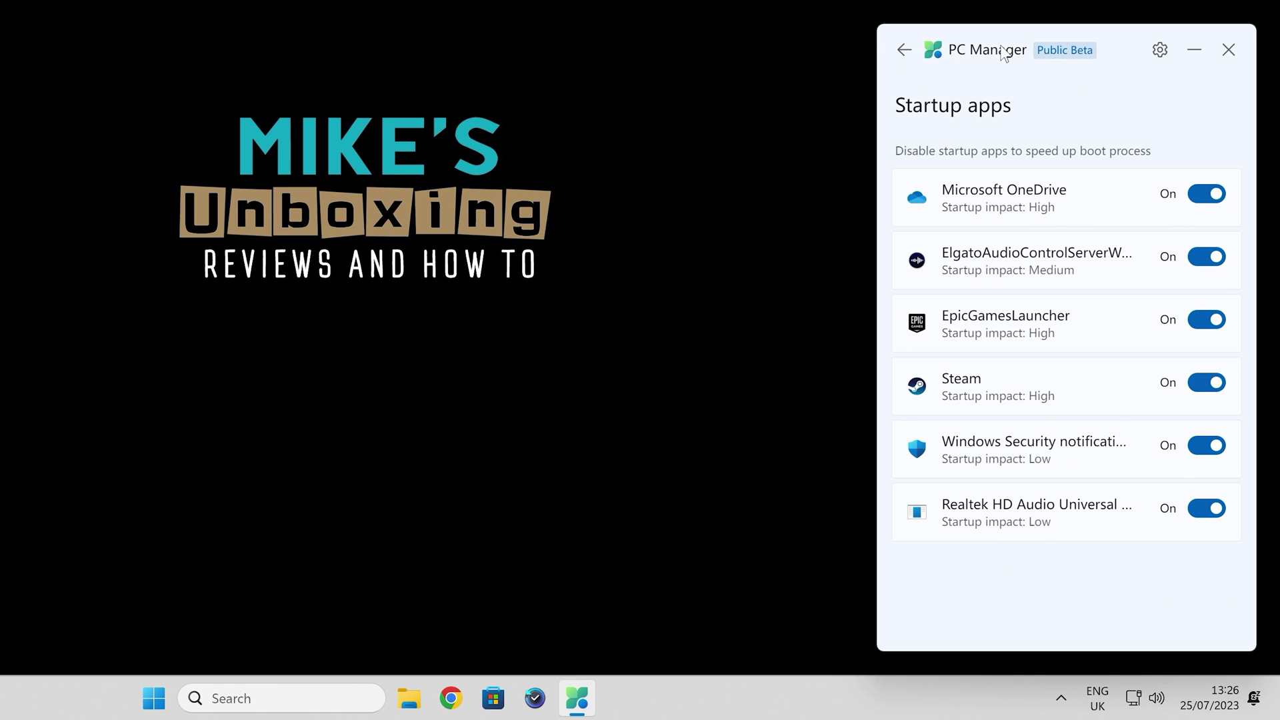
left_click(903, 51)
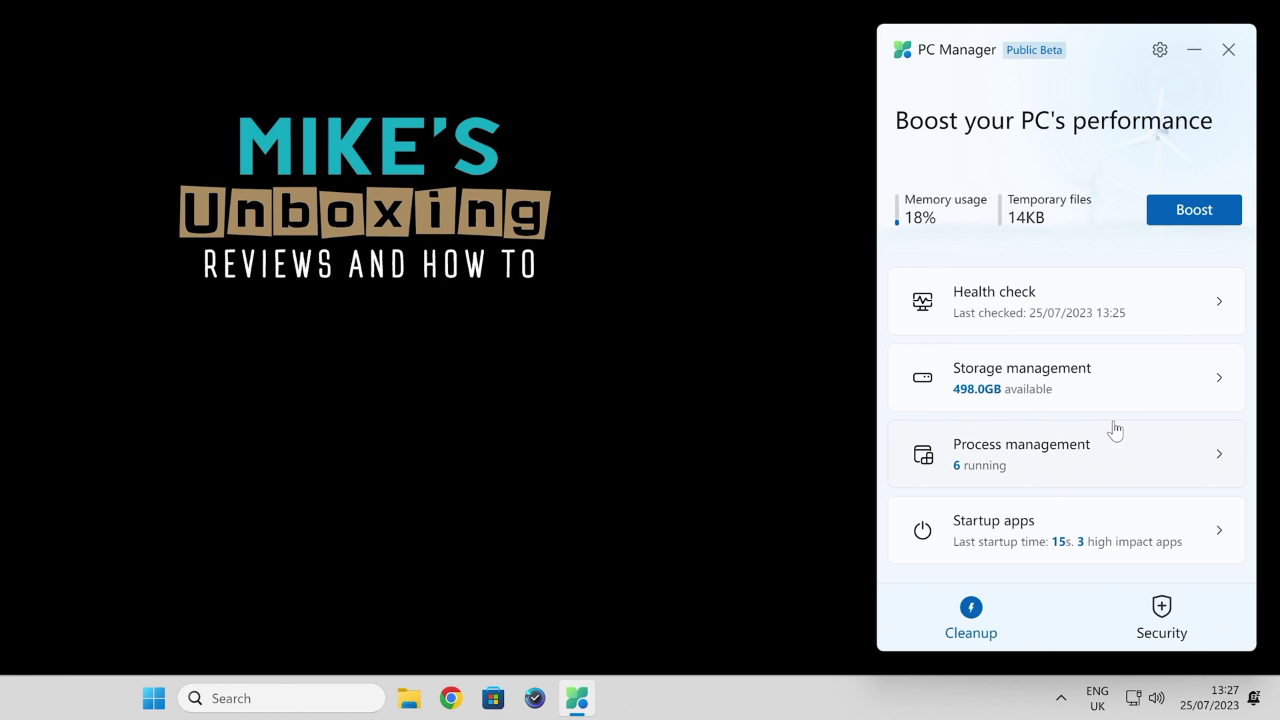
Run a fresh health check, then go back leaving the 14 KB browser cache uncleaned.
left_click(1051, 308)
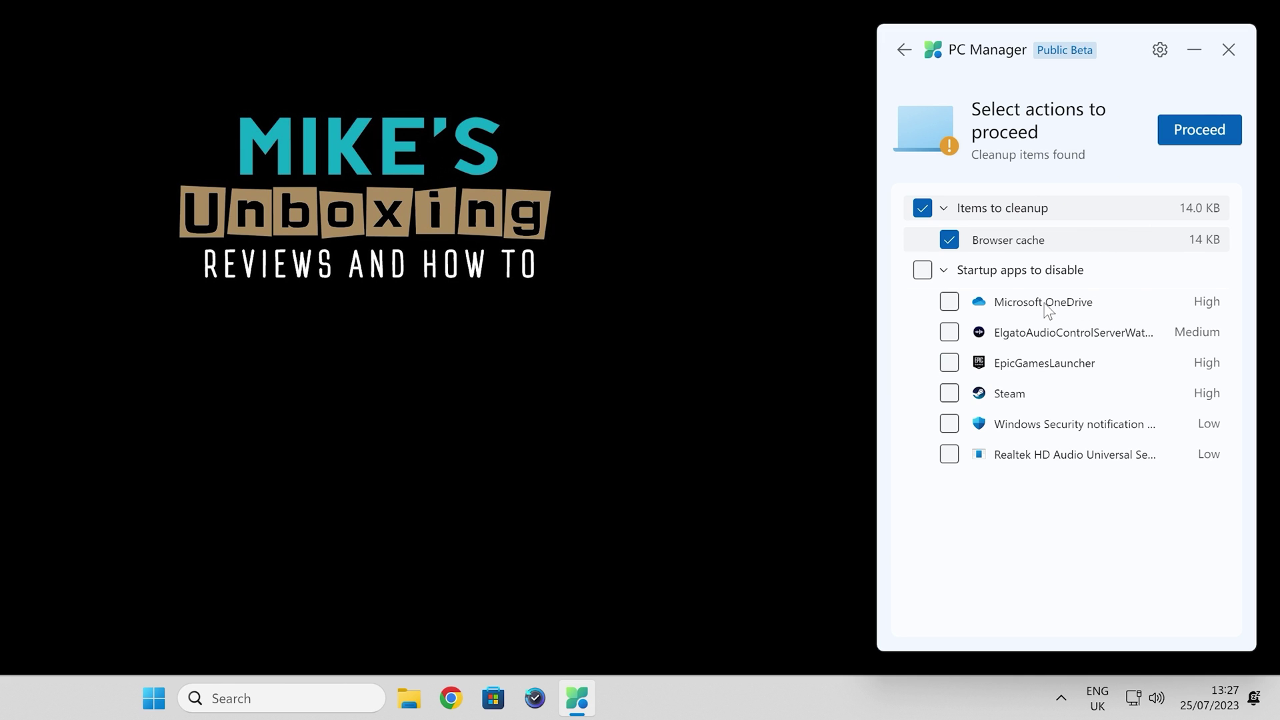
left_click(905, 51)
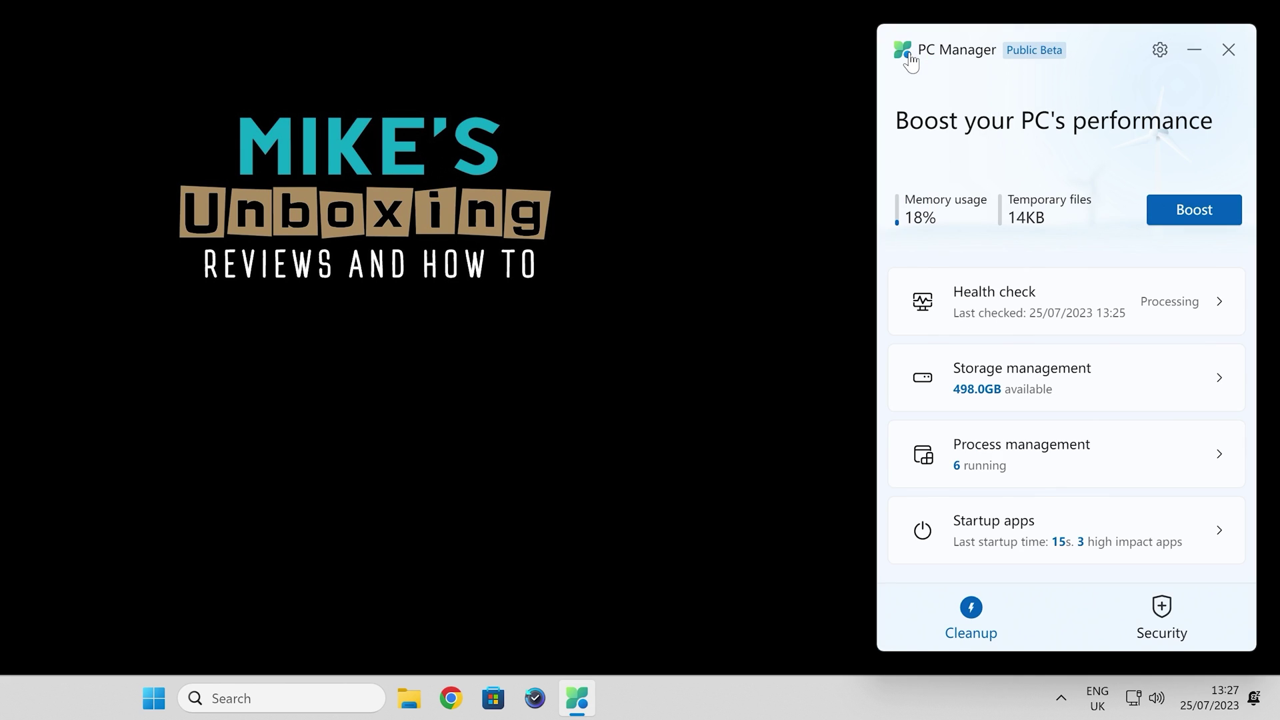